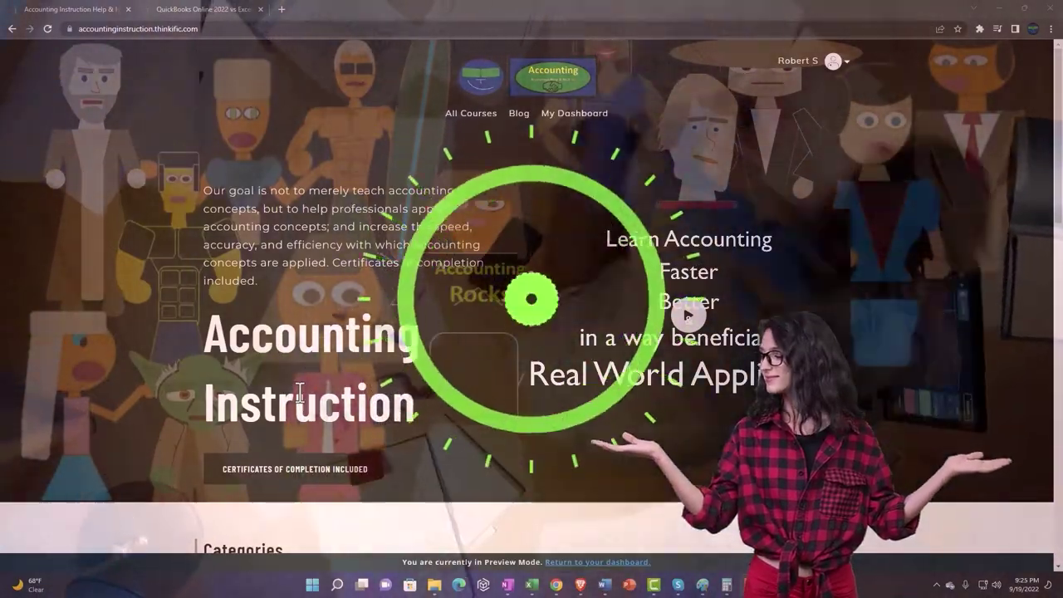
# - Browse the course categories on the Accounting Instruction site and the lesson outline of the QuickBooks Online 2022 vs Excel course
pyautogui.scroll(-6, 146, 457)
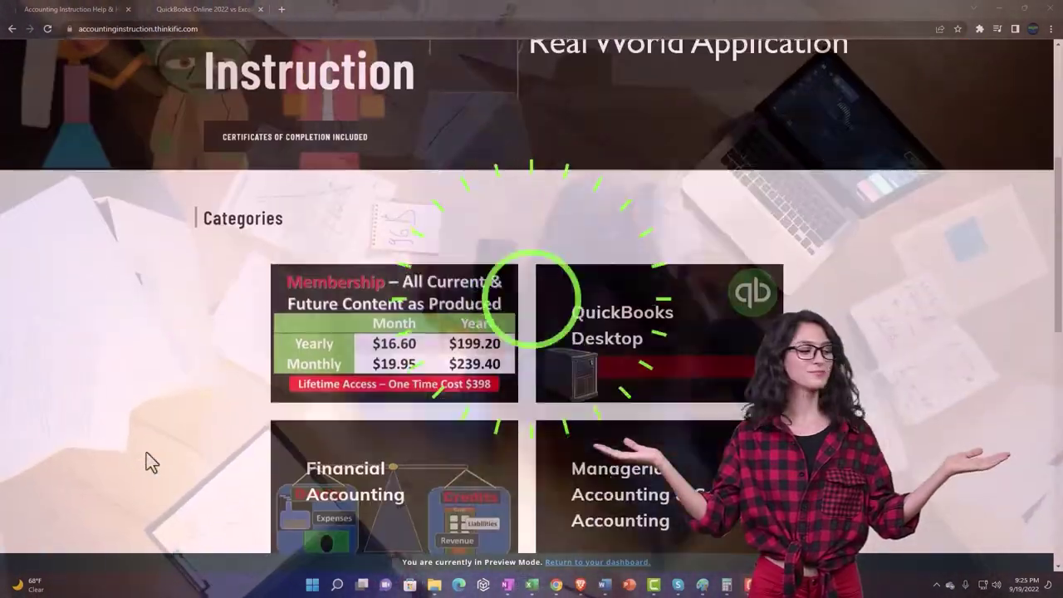
pyautogui.scroll(-3, 146, 456)
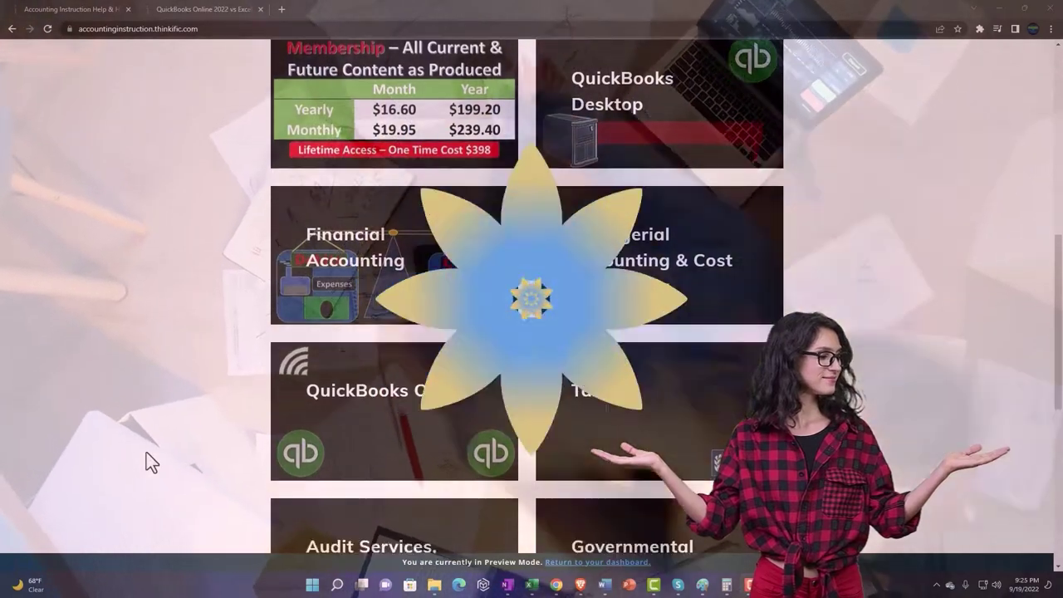
pyautogui.scroll(-3, 146, 454)
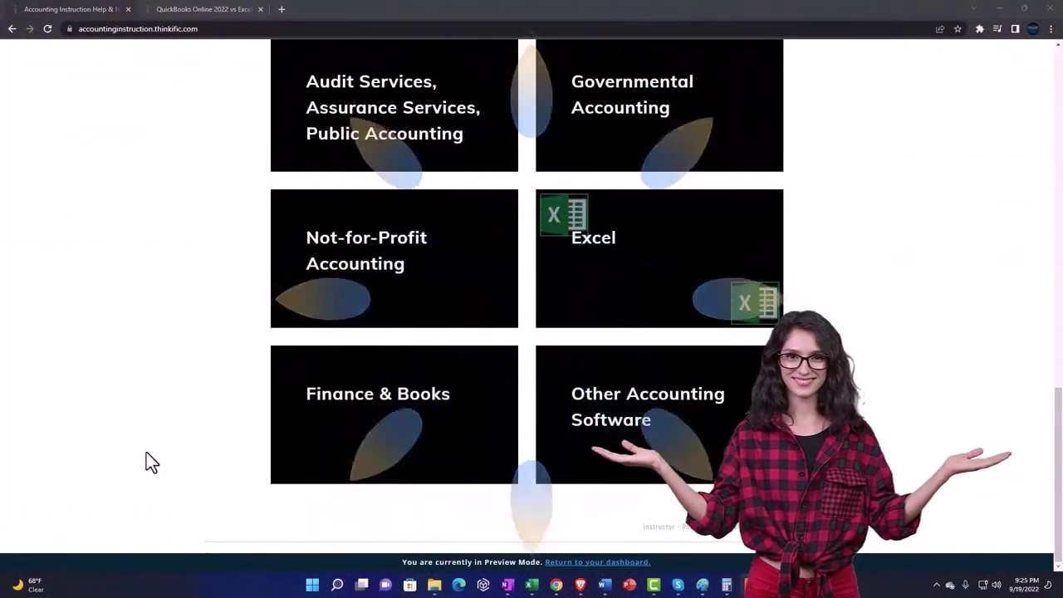
pyautogui.click(189, 8)
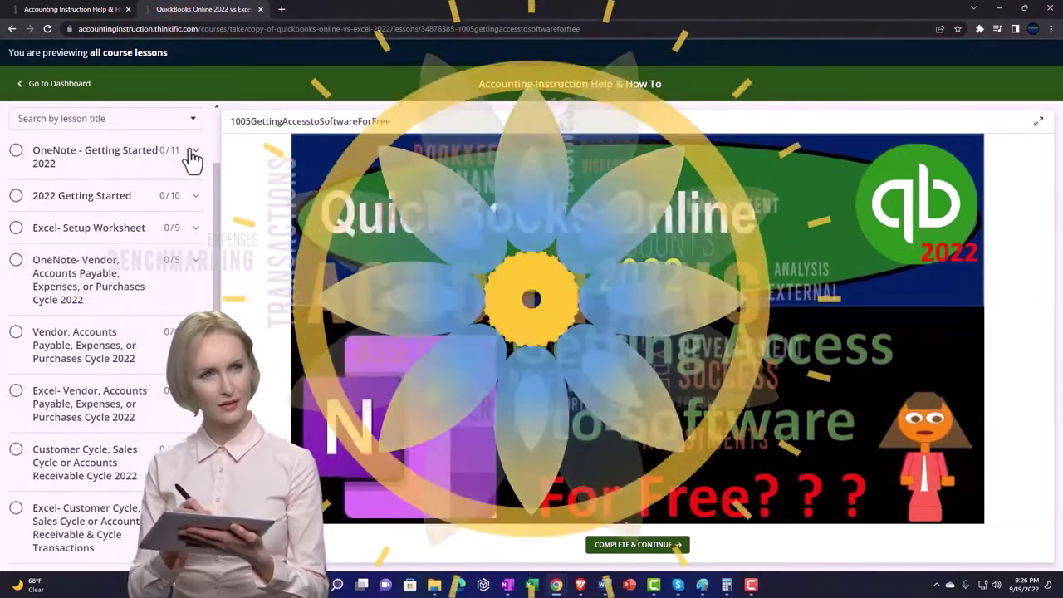
pyautogui.click(191, 156)
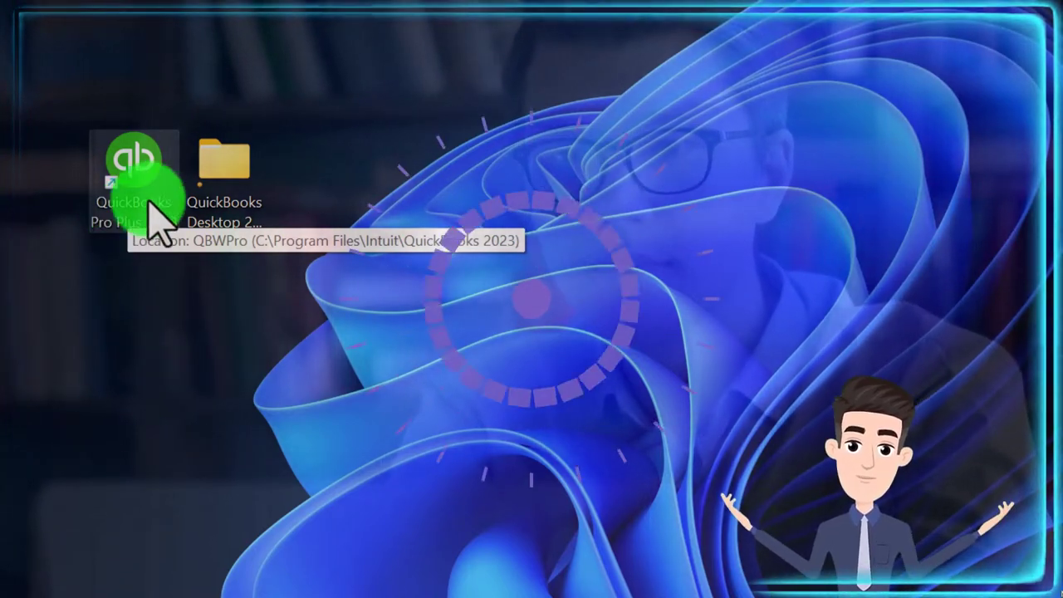
# - Open the QuickBooks Desktop 2023 folder from the desktop and enlarge its window to full screen
pyautogui.click(231, 166)
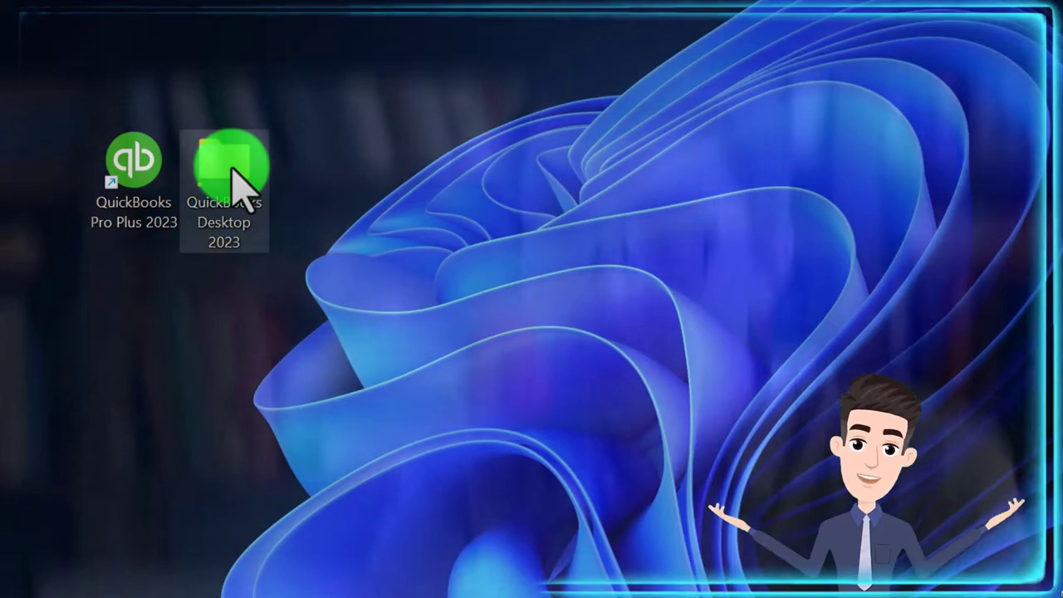
pyautogui.doubleClick(231, 171)
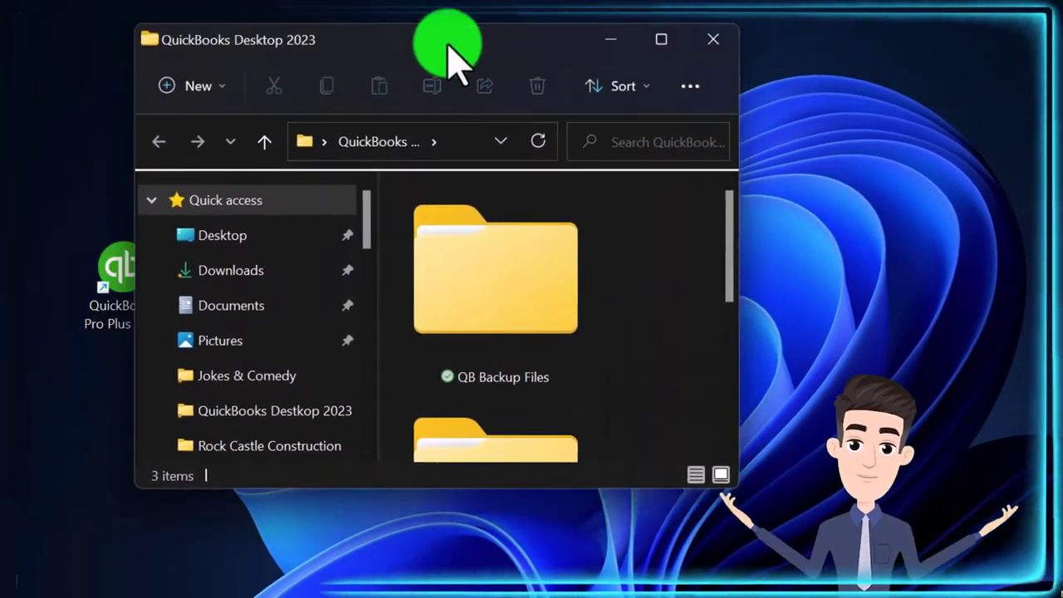
pyautogui.moveTo(446, 39); pyautogui.dragTo(676, 37)
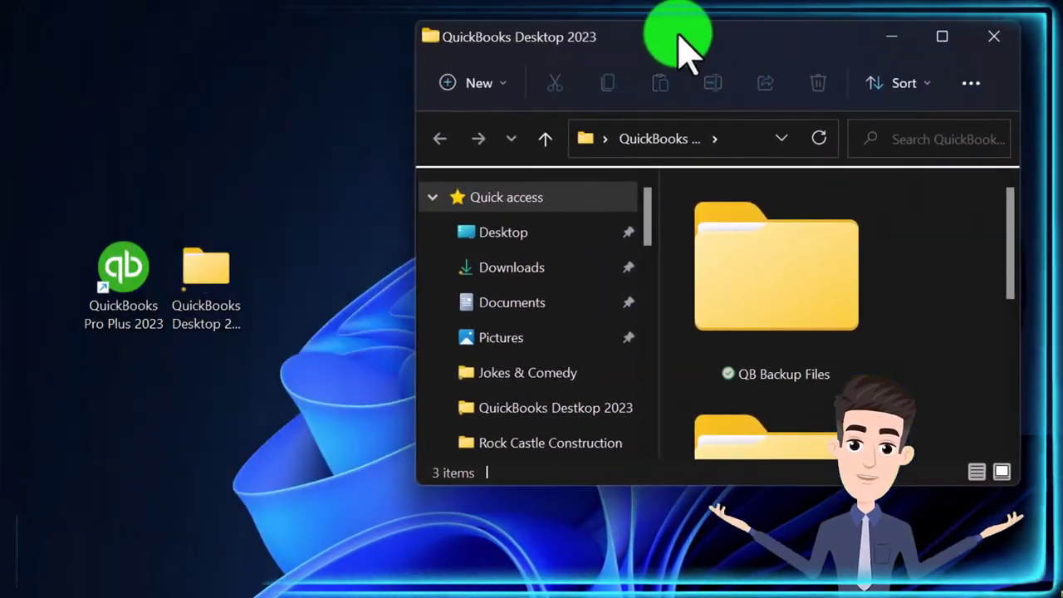
pyautogui.click(944, 38)
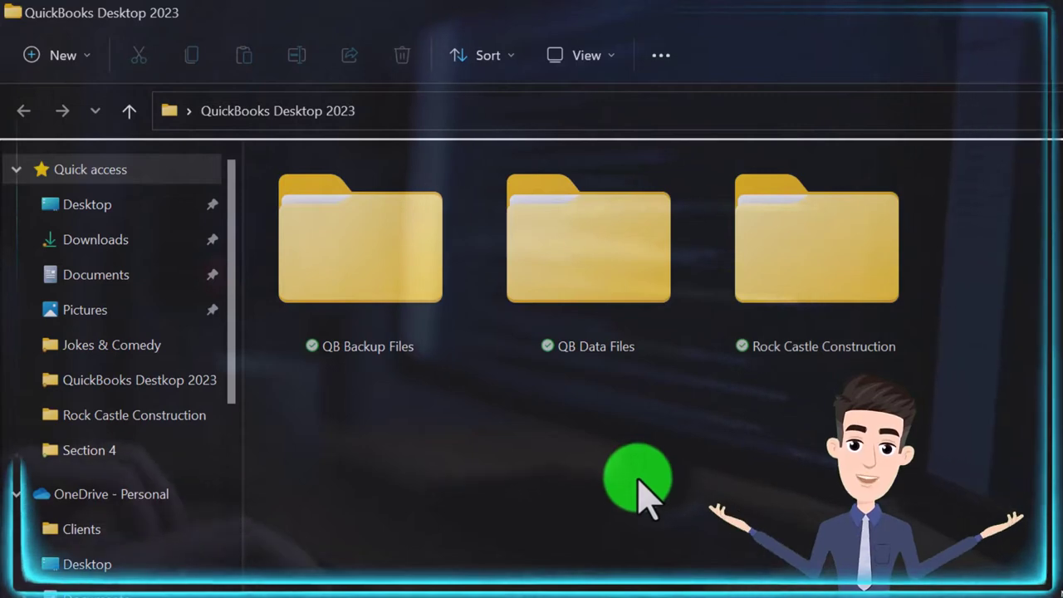
# - Open the QB Data Files folder to view the company data files stored in it
pyautogui.click(380, 362)
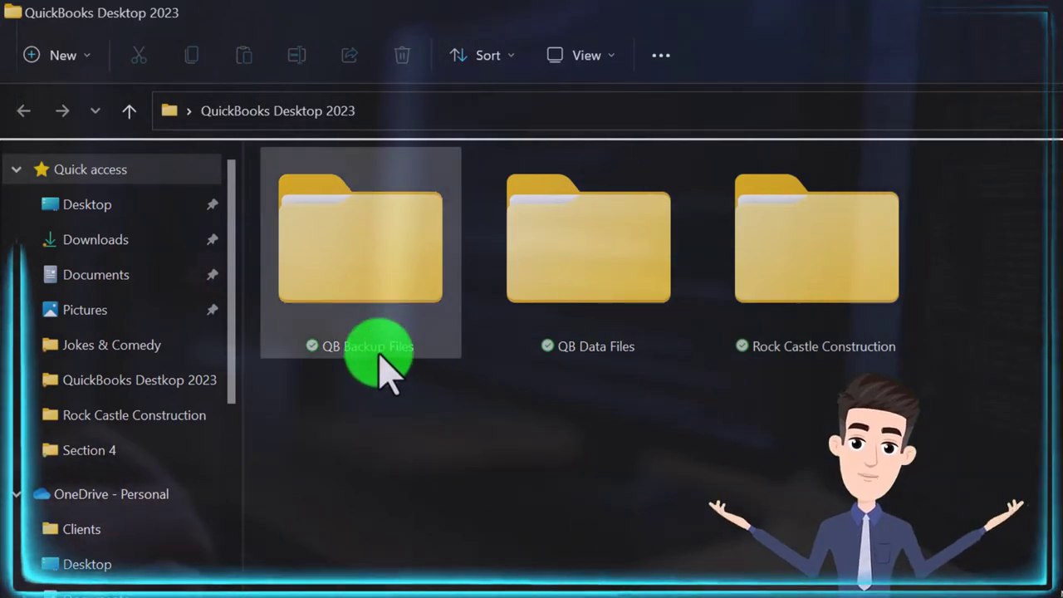
pyautogui.click(612, 357)
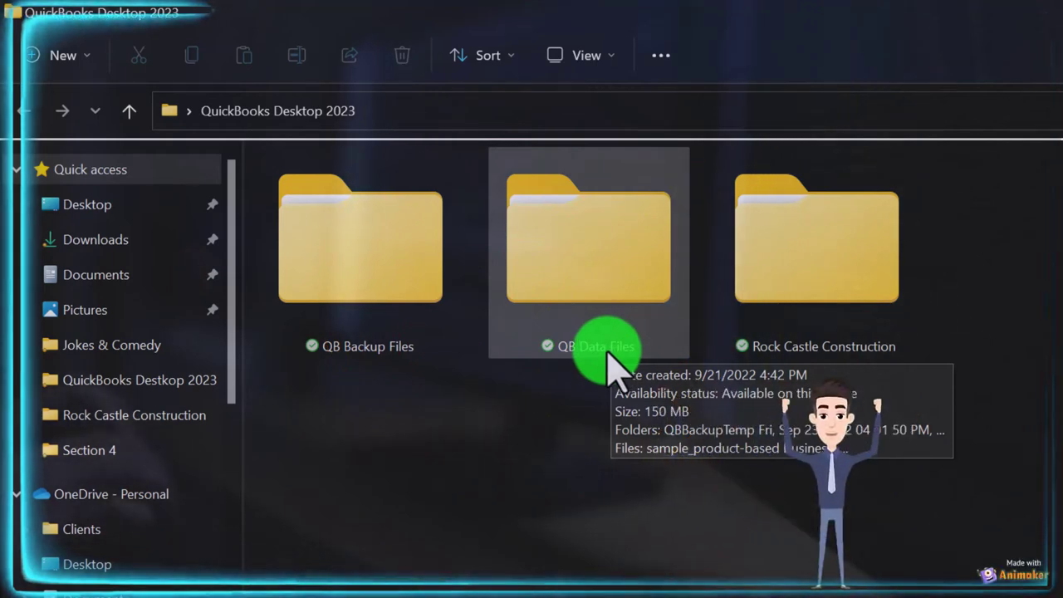
pyautogui.click(604, 284)
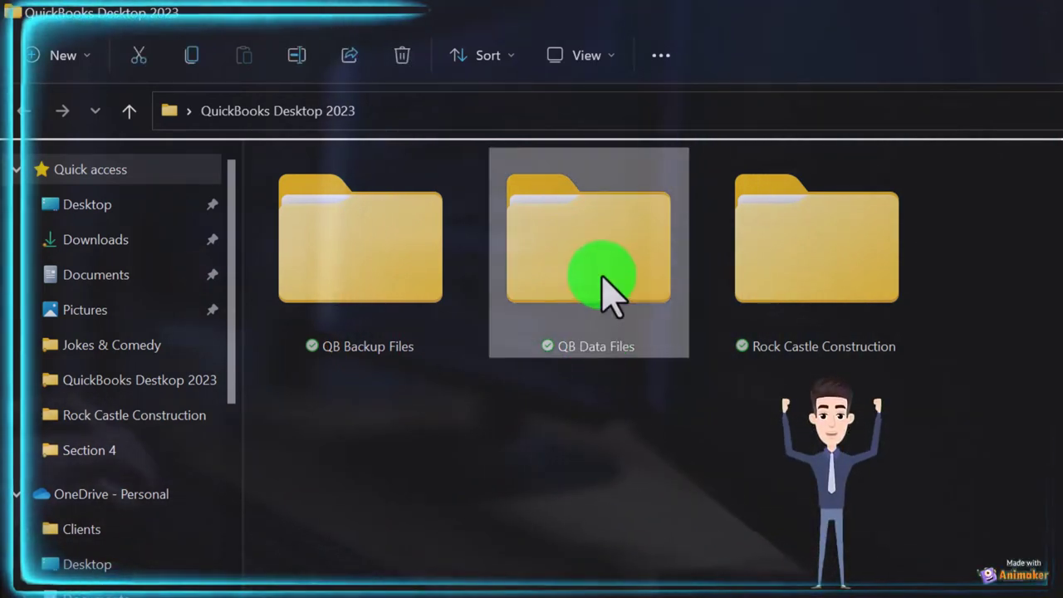
pyautogui.doubleClick(603, 284)
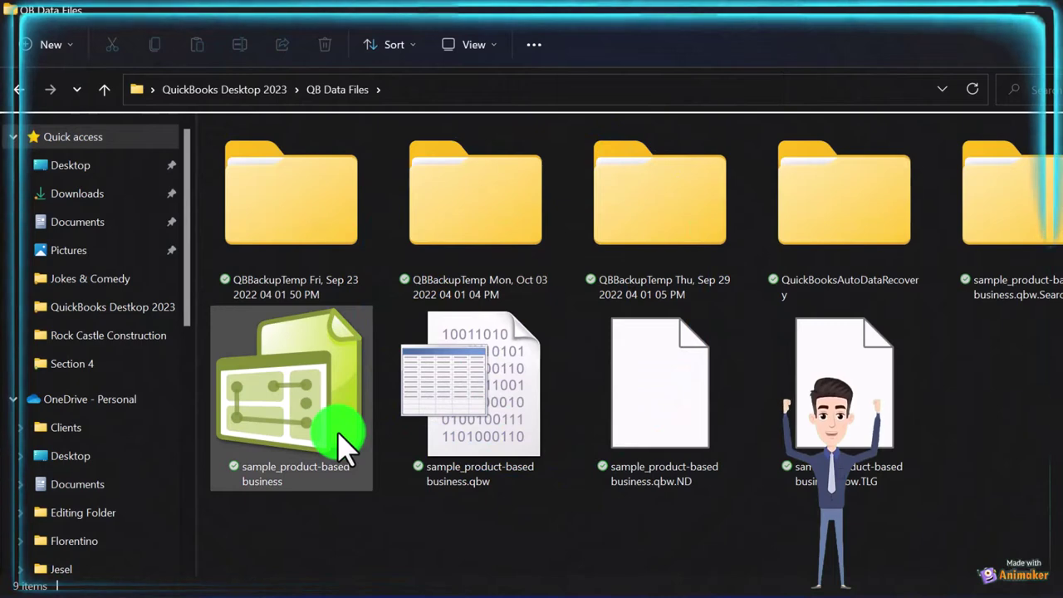
# - Return to the QuickBooks Desktop 2023 folder and open the QB Backup Files folder to check its contents
pyautogui.click(253, 93)
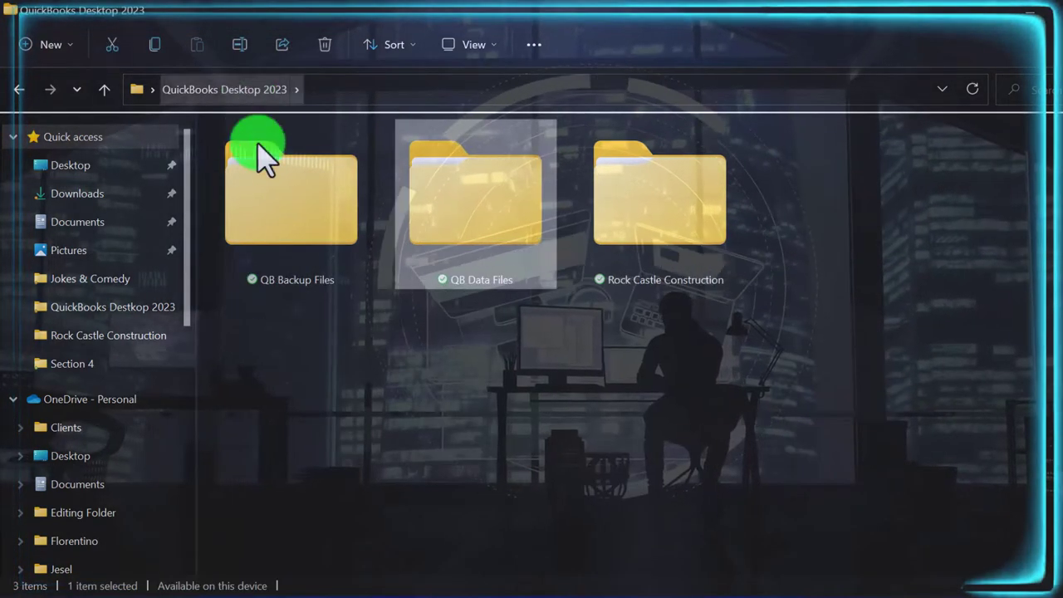
pyautogui.click(283, 231)
pyautogui.doubleClick(282, 231)
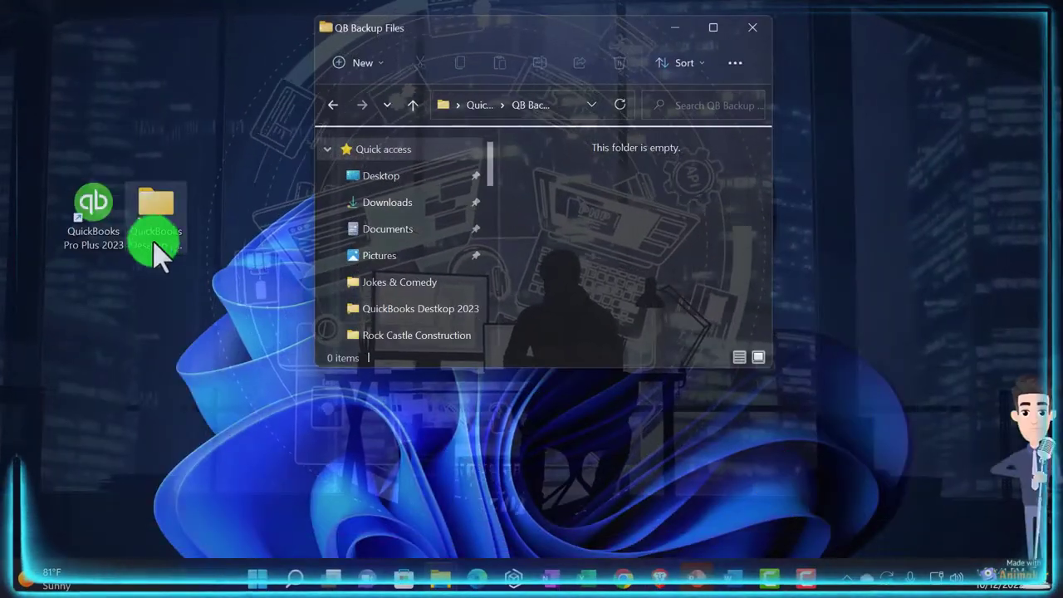
# - Launch QuickBooks Pro Plus 2023 and open the company file sample_product-based business.qbw, accepting the sample-file notice
pyautogui.doubleClick(91, 207)
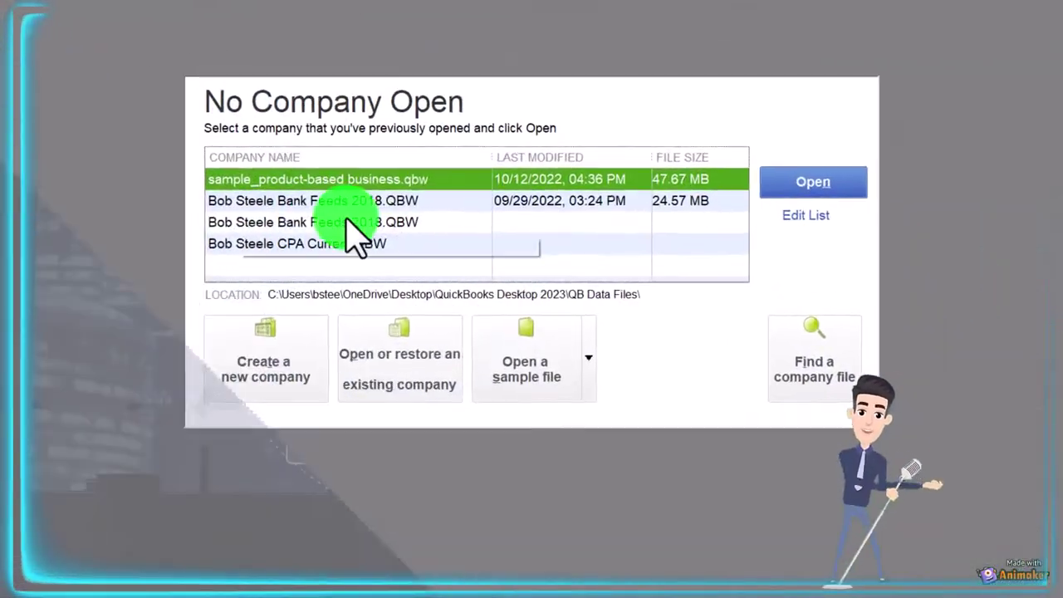
pyautogui.click(765, 200)
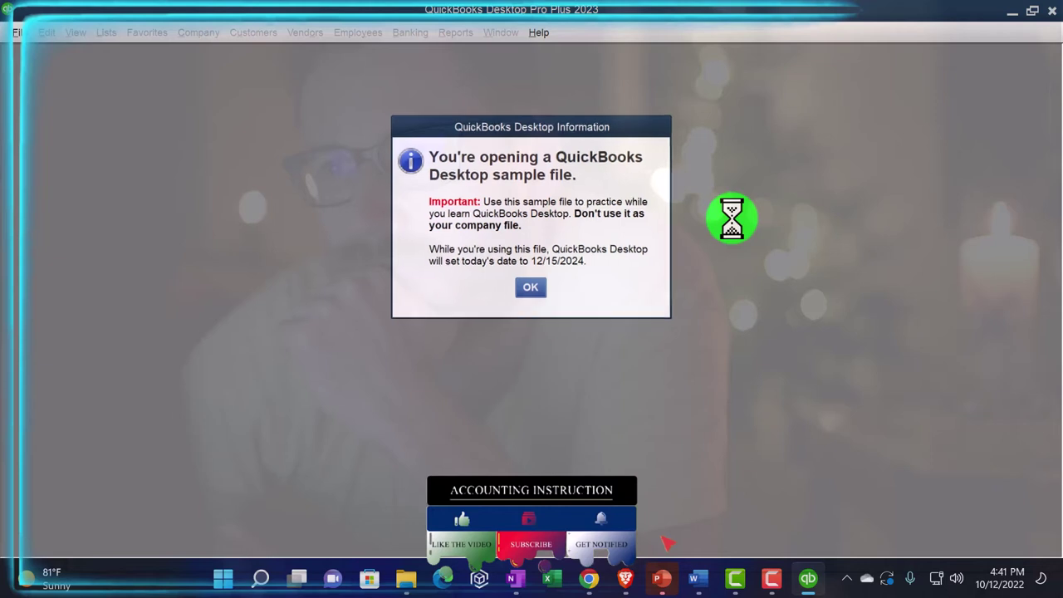
pyautogui.click(534, 288)
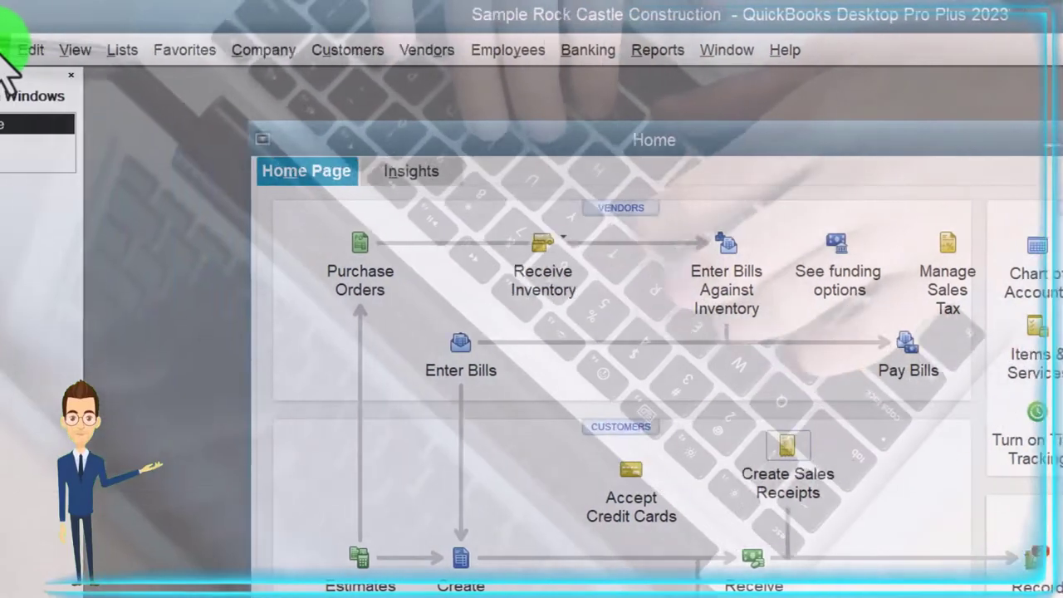
# - Close the sample Rock Castle Construction company and show the choices for opening a sample file
pyautogui.click(1, 51)
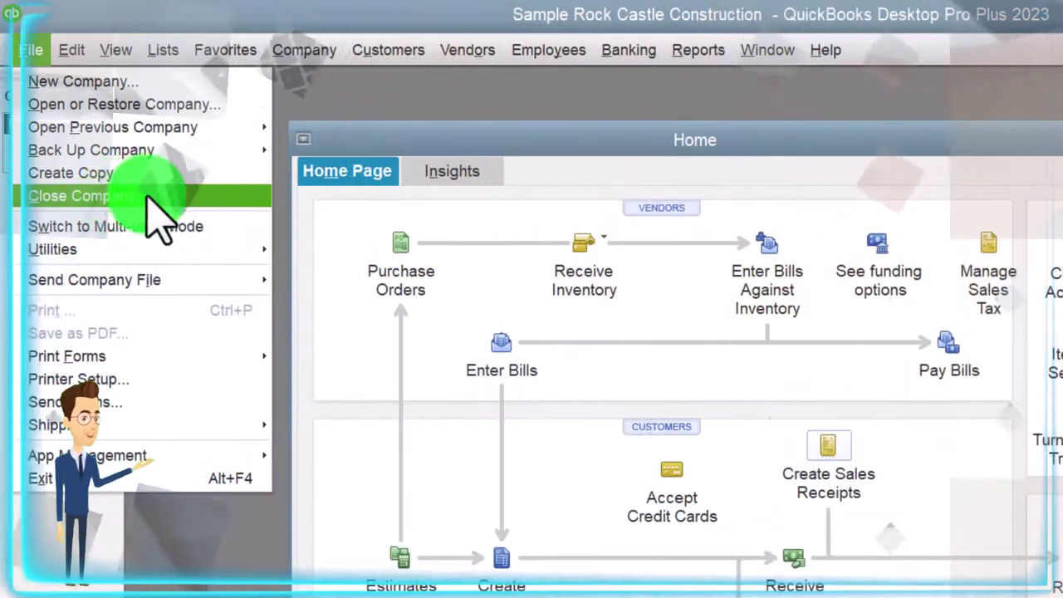
pyautogui.click(160, 197)
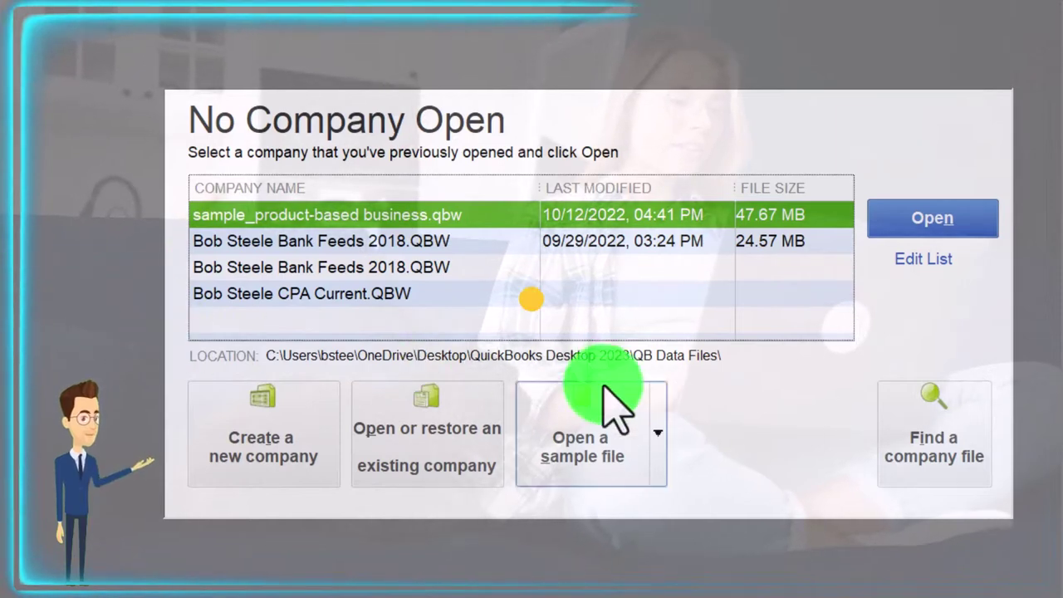
pyautogui.click(658, 432)
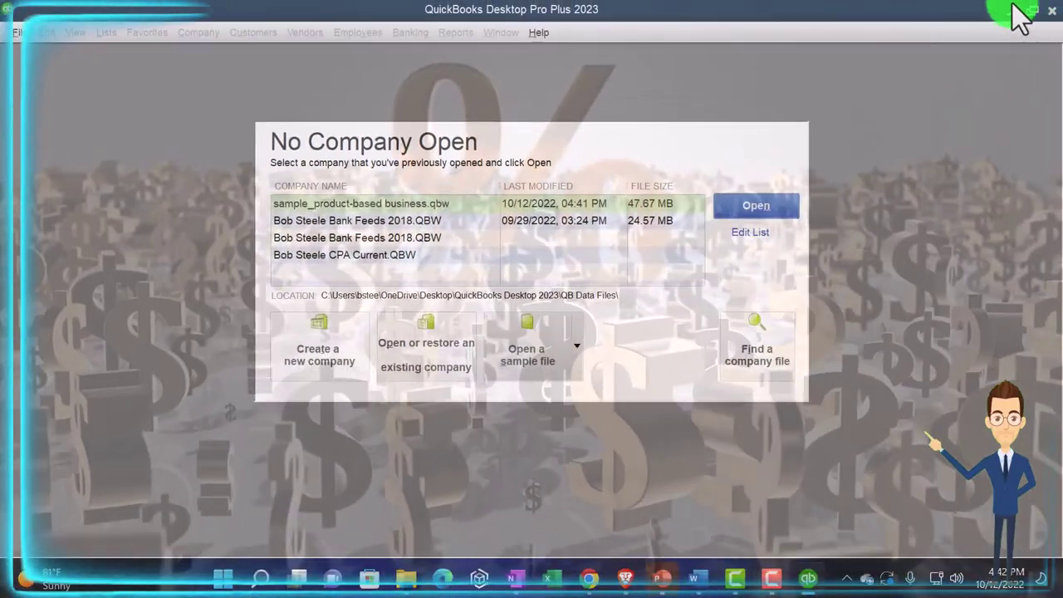
# - Switch to File Explorer and examine the sample company's data files in the QB Data Files folder
pyautogui.click(1018, 13)
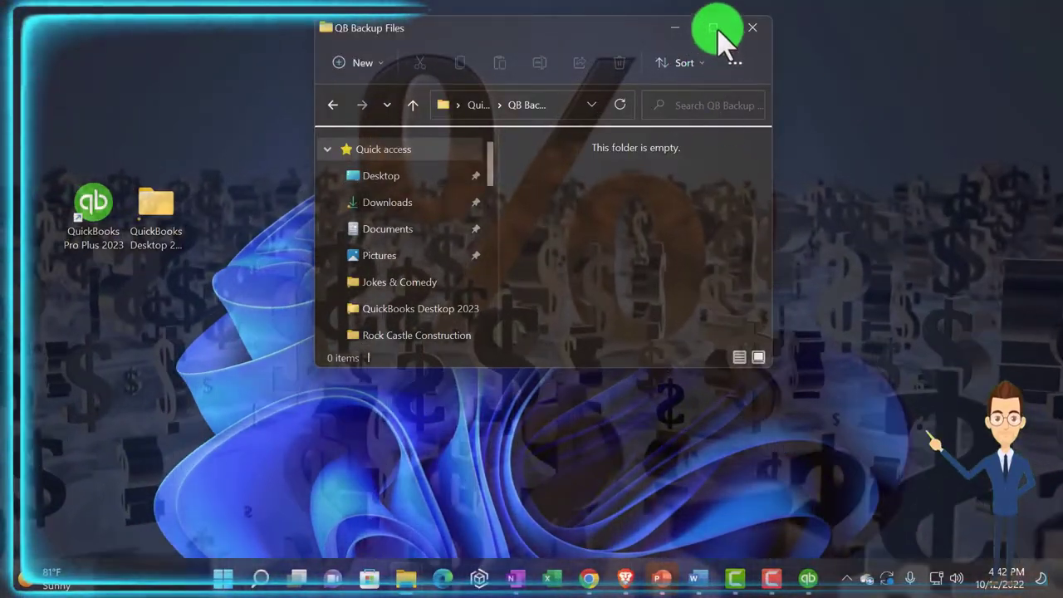
pyautogui.click(713, 28)
pyautogui.click(249, 86)
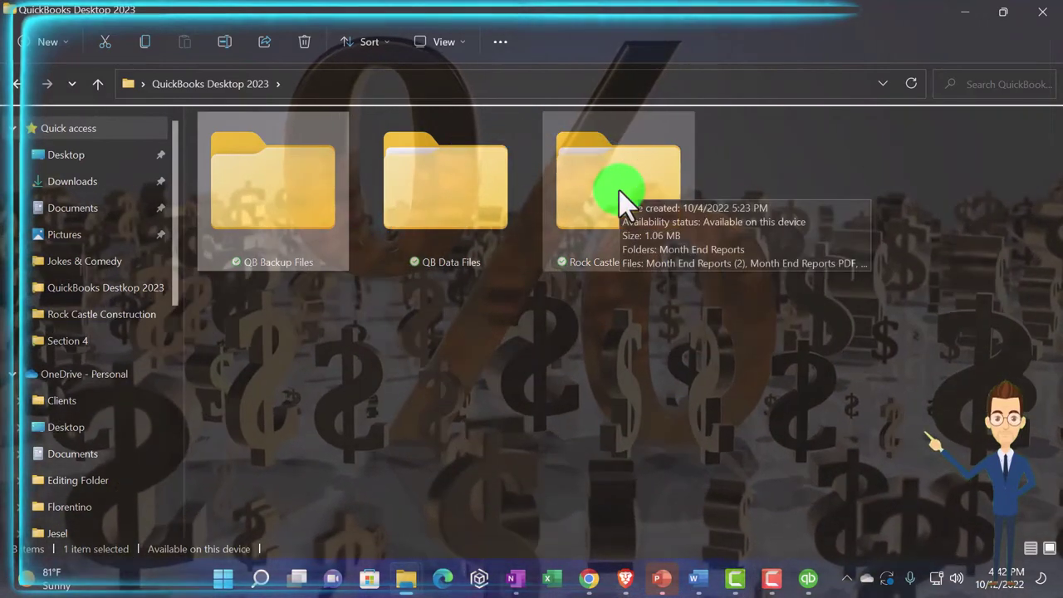
pyautogui.doubleClick(437, 212)
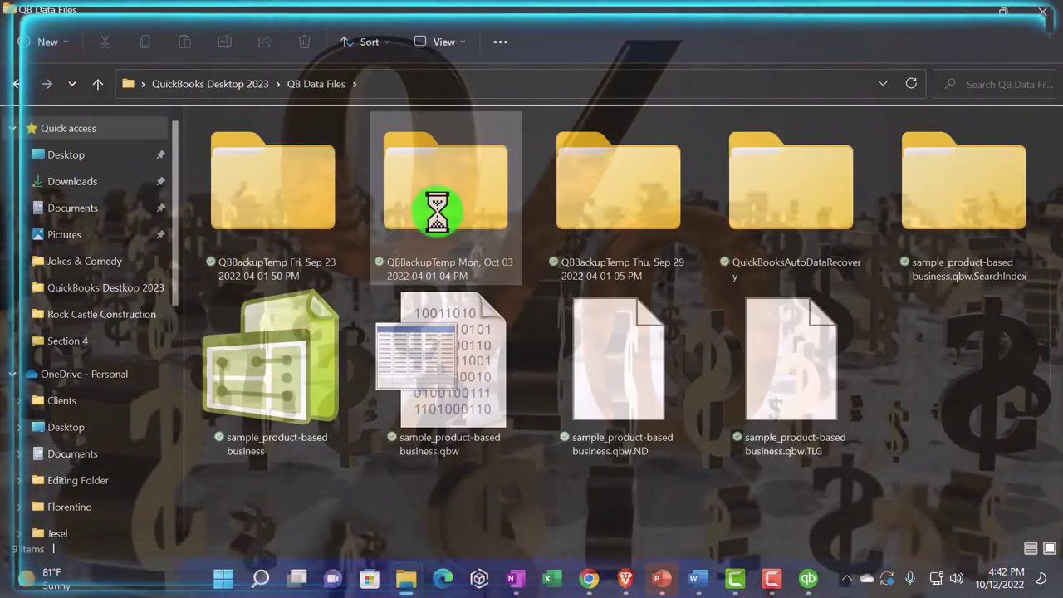
pyautogui.click(293, 358)
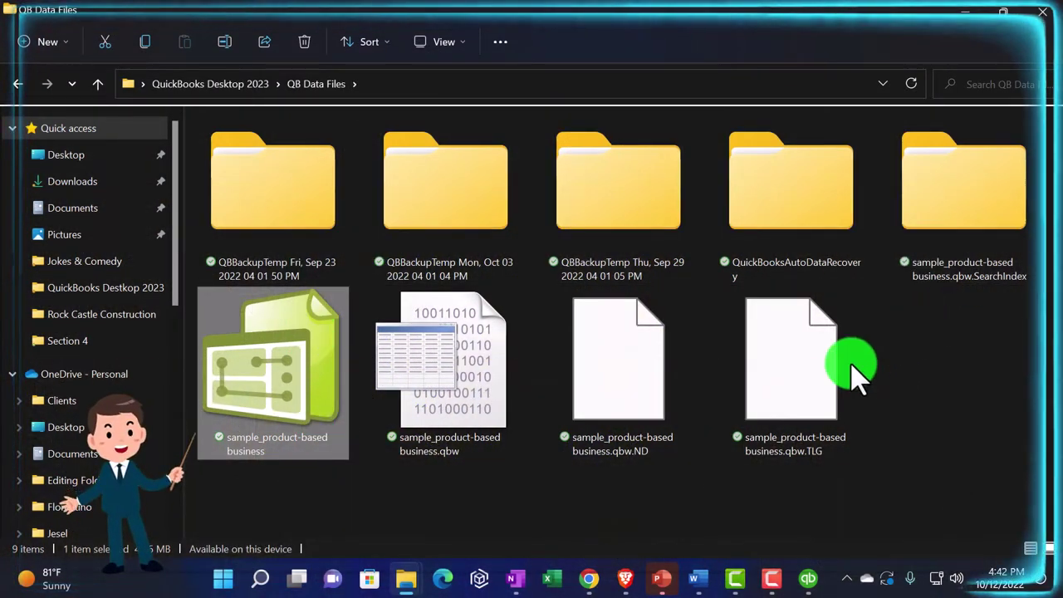
pyautogui.moveTo(501, 391)
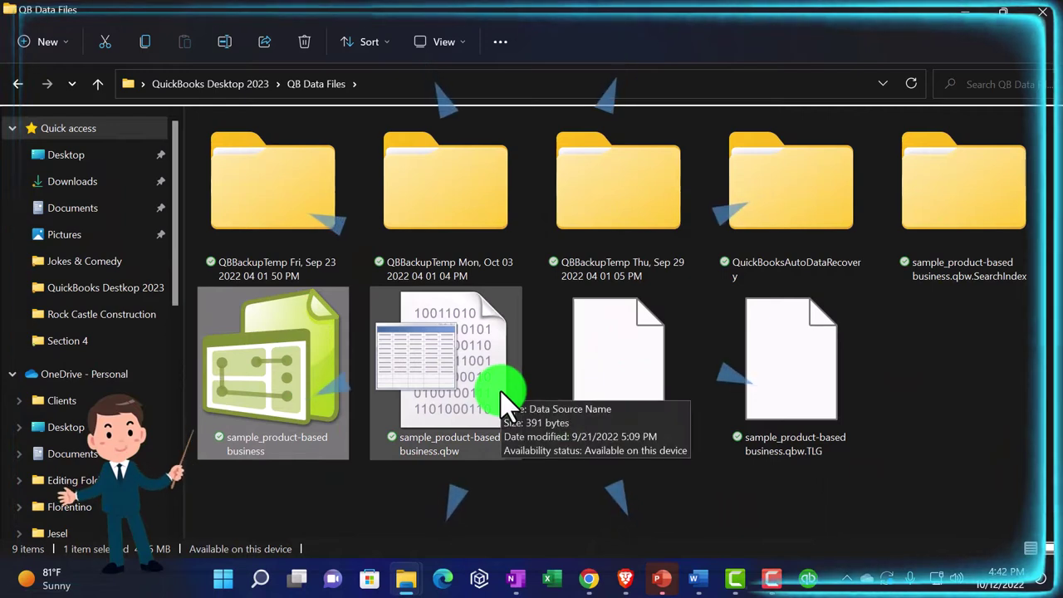
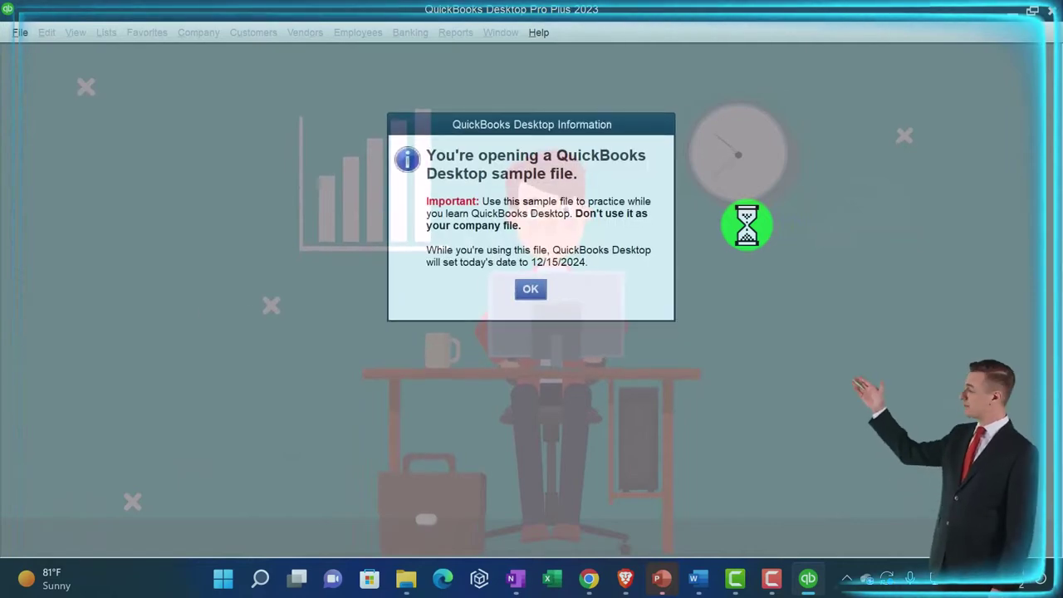
# - Accept the sample-file notice to open the Rock Castle Construction sample company in QuickBooks and review the file-level commands
pyautogui.click(546, 285)
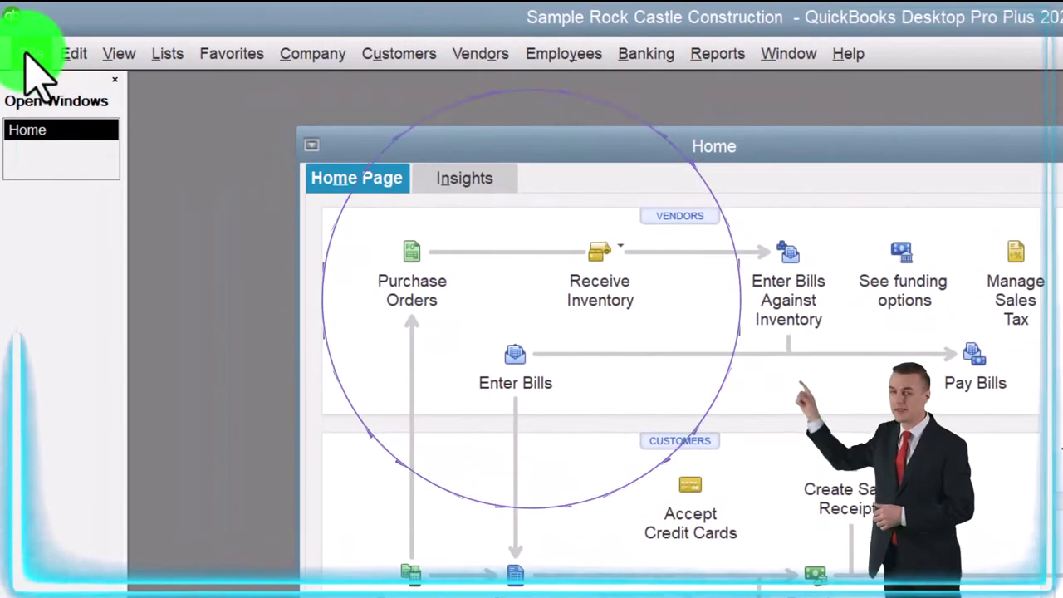
pyautogui.click(20, 32)
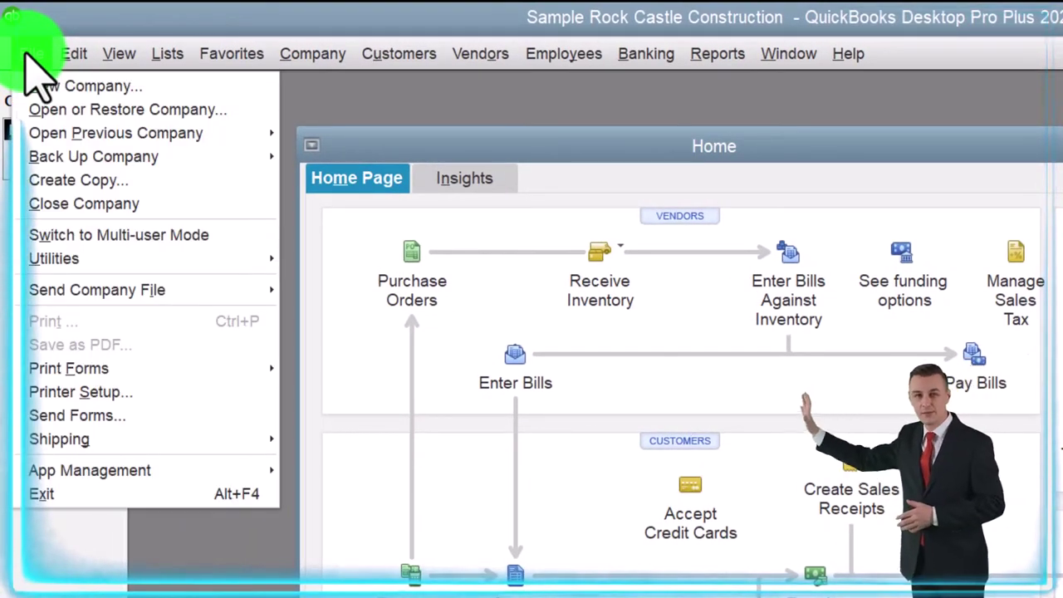
pyautogui.click(30, 53)
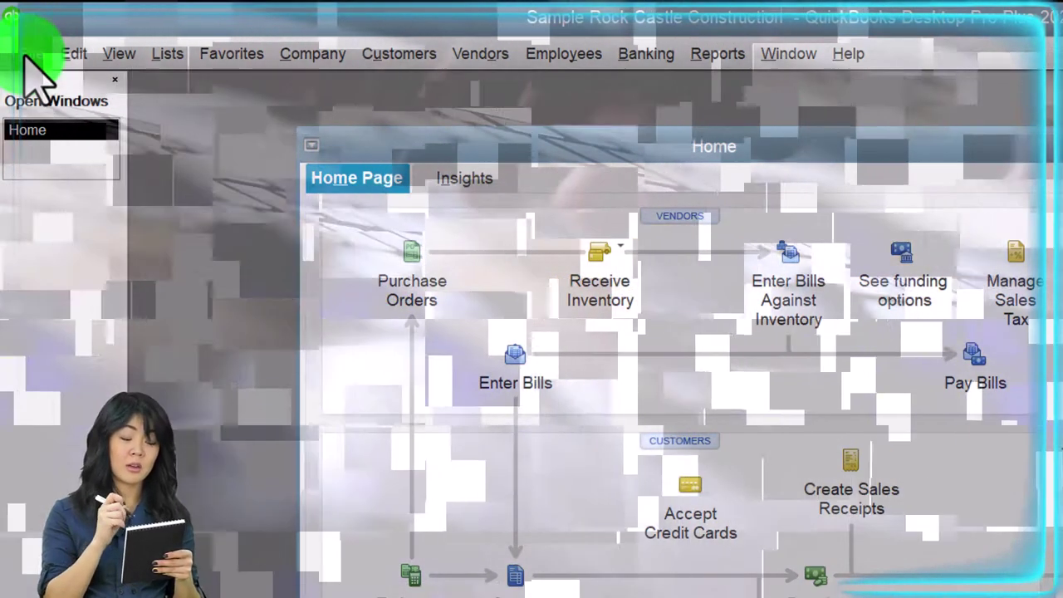
# - Start a backup of the sample company, choose Local backup, and continue to the choice of when to save it
pyautogui.click(30, 54)
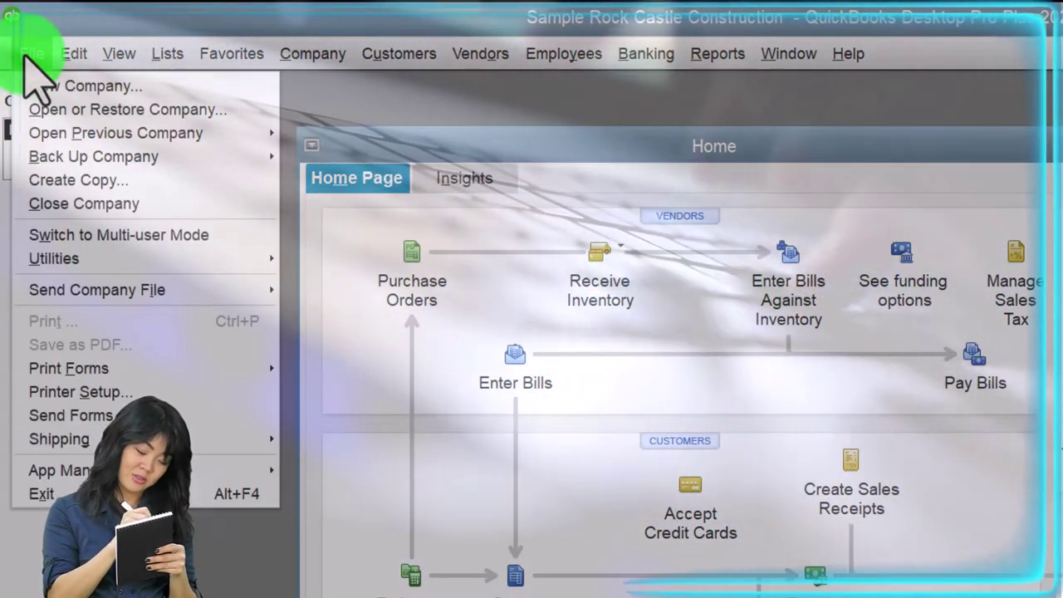
pyautogui.moveTo(136, 158)
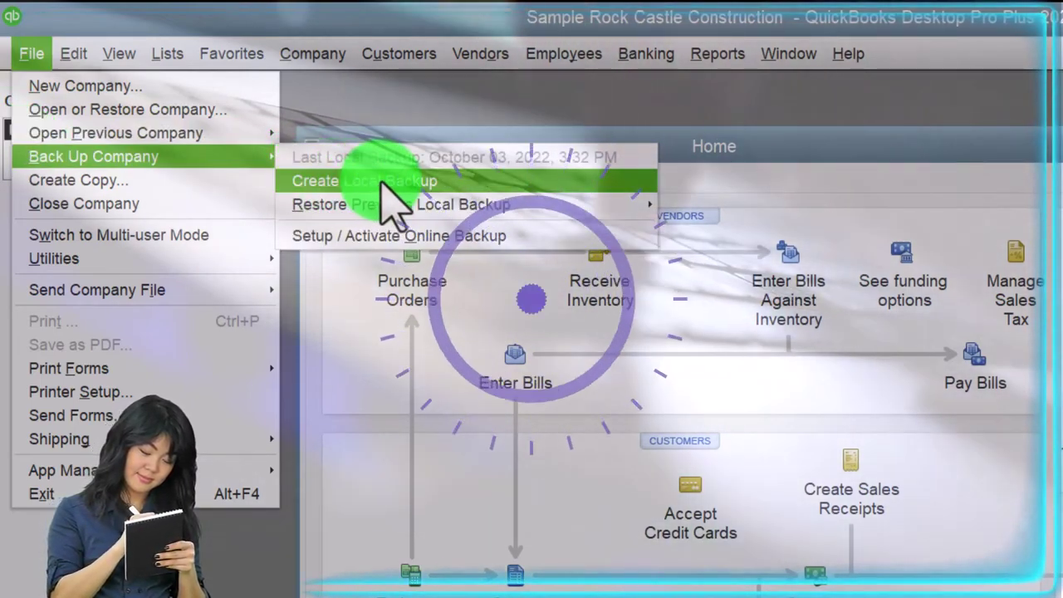
pyautogui.click(384, 182)
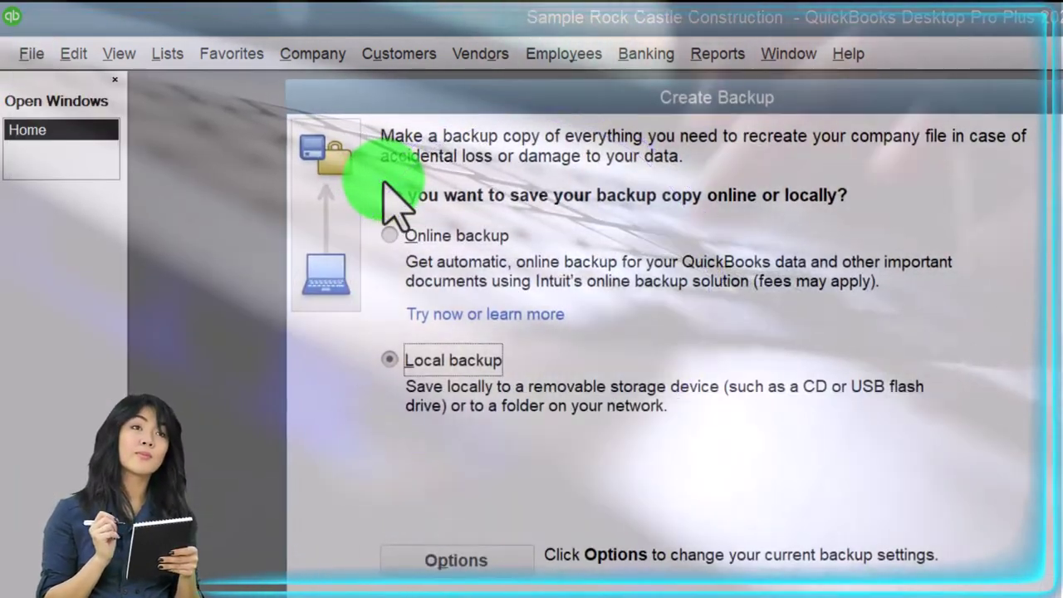
pyautogui.click(412, 367)
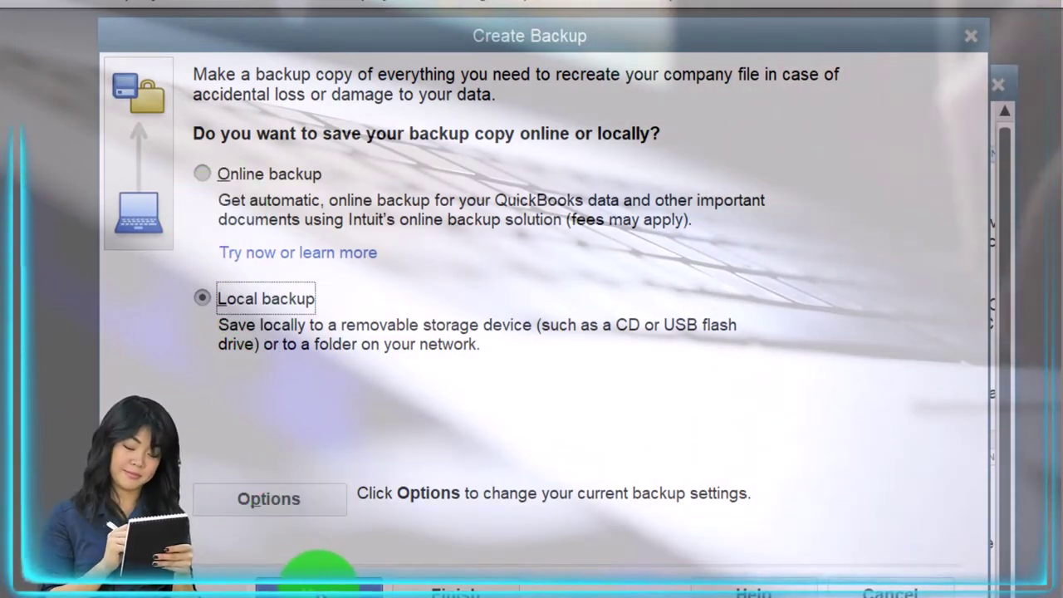
pyautogui.click(320, 573)
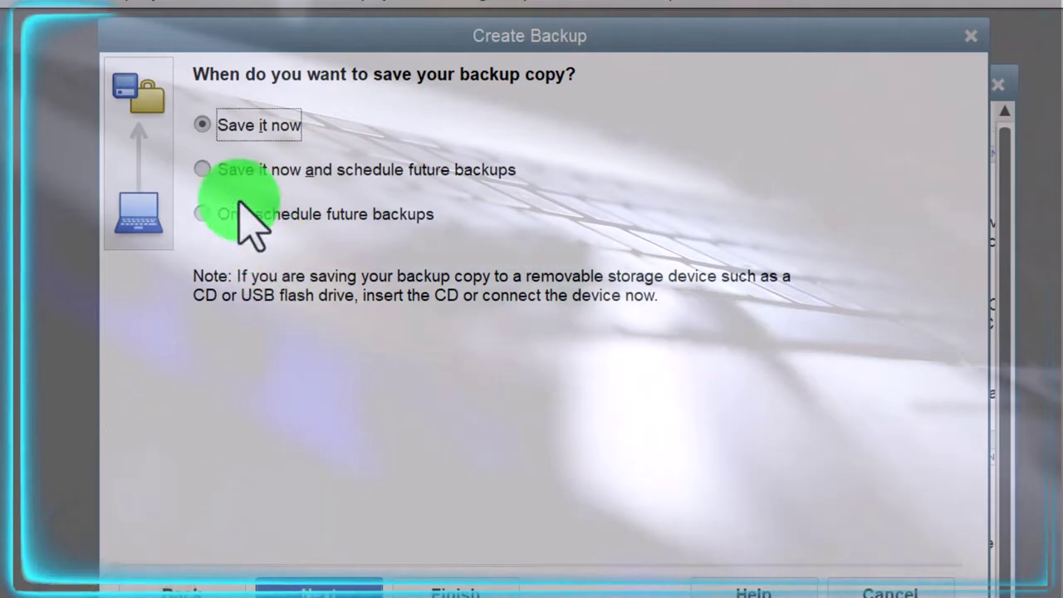
# - Continue with saving the backup now and browse the save location from Desktop through QuickBooks Desktop 2023 to the Rock Castle Construction folder
pyautogui.click(292, 573)
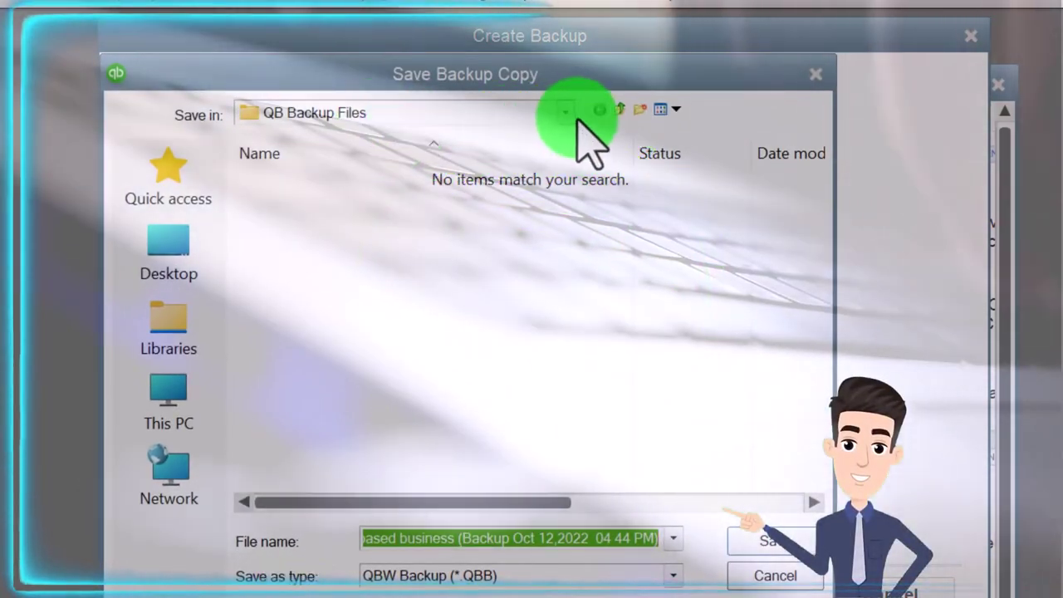
pyautogui.click(566, 113)
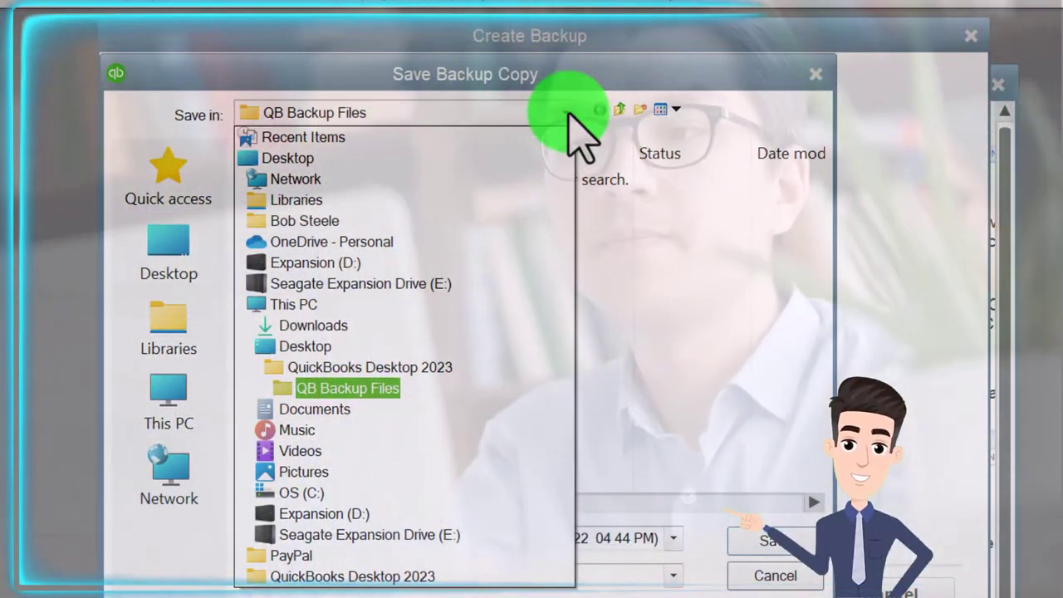
pyautogui.click(418, 158)
pyautogui.scroll(-3, 440, 332)
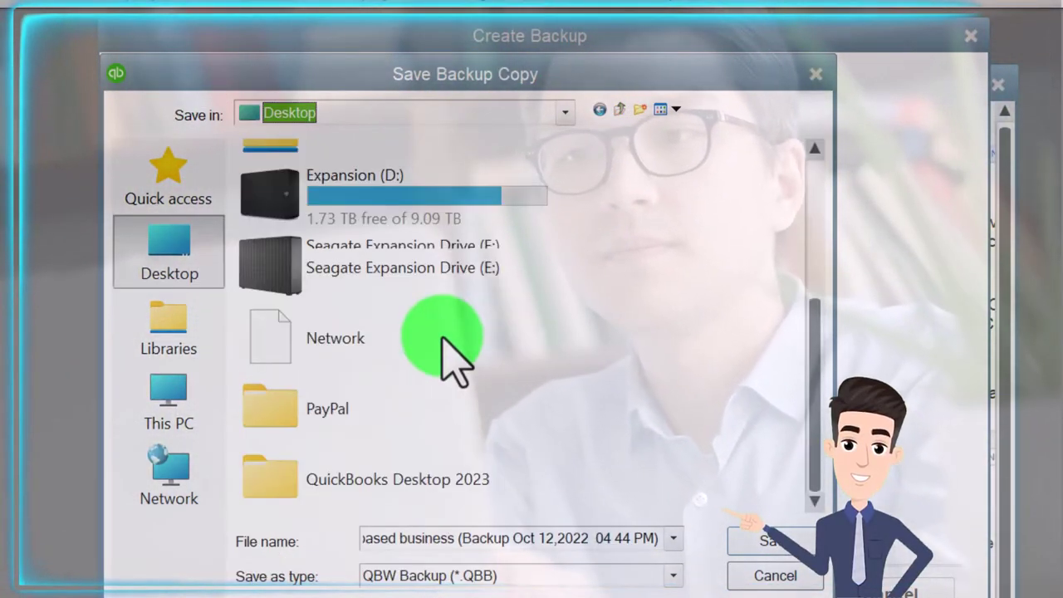
pyautogui.doubleClick(366, 477)
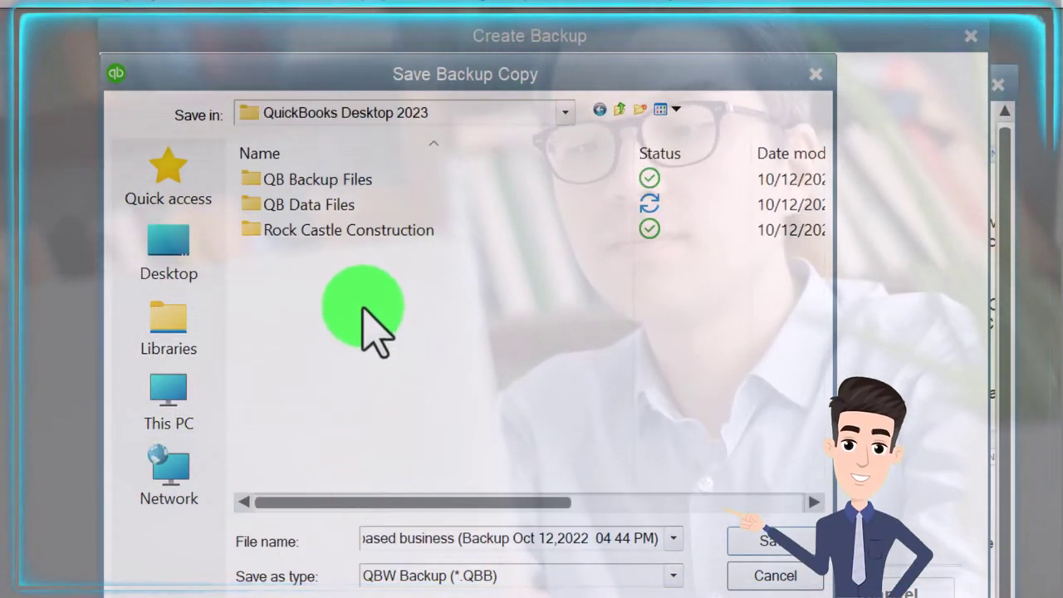
pyautogui.doubleClick(349, 233)
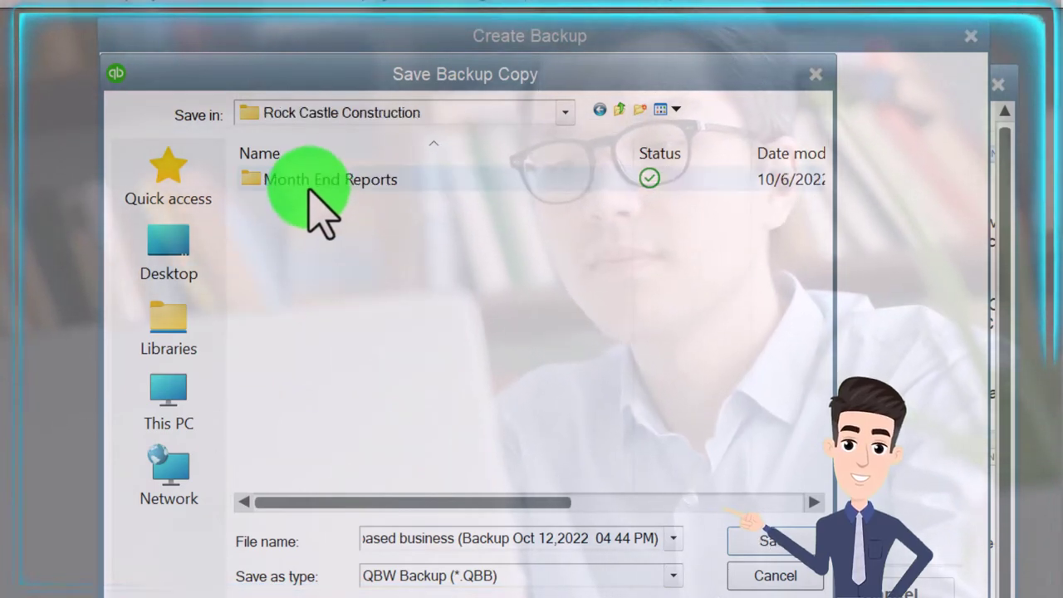
# - Set the save location to QB Backup Files inside QuickBooks Desktop 2023, save the backup under the suggested name and acknowledge the notice
pyautogui.click(562, 114)
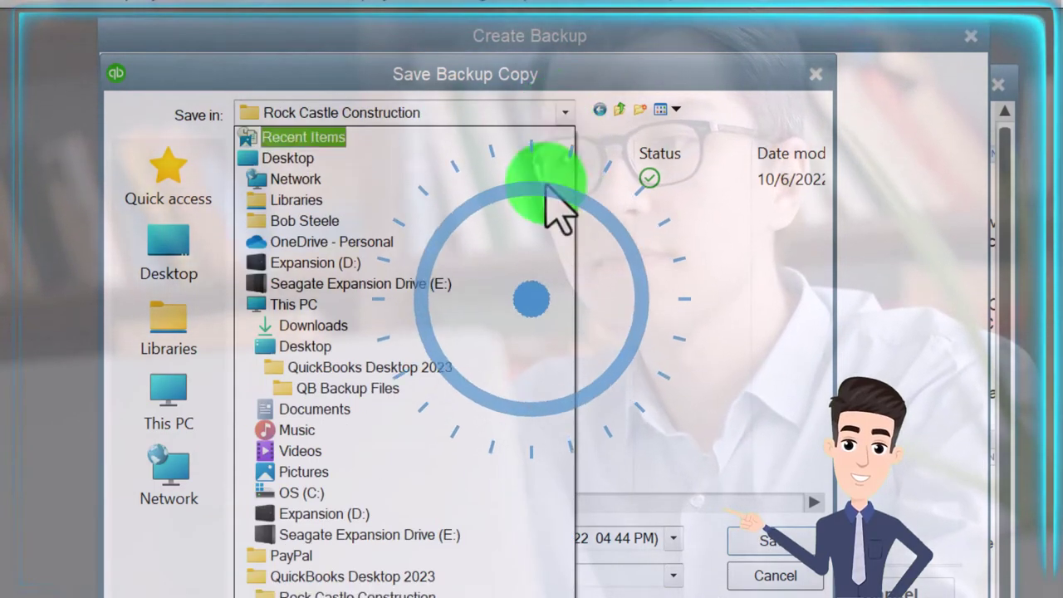
pyautogui.click(371, 576)
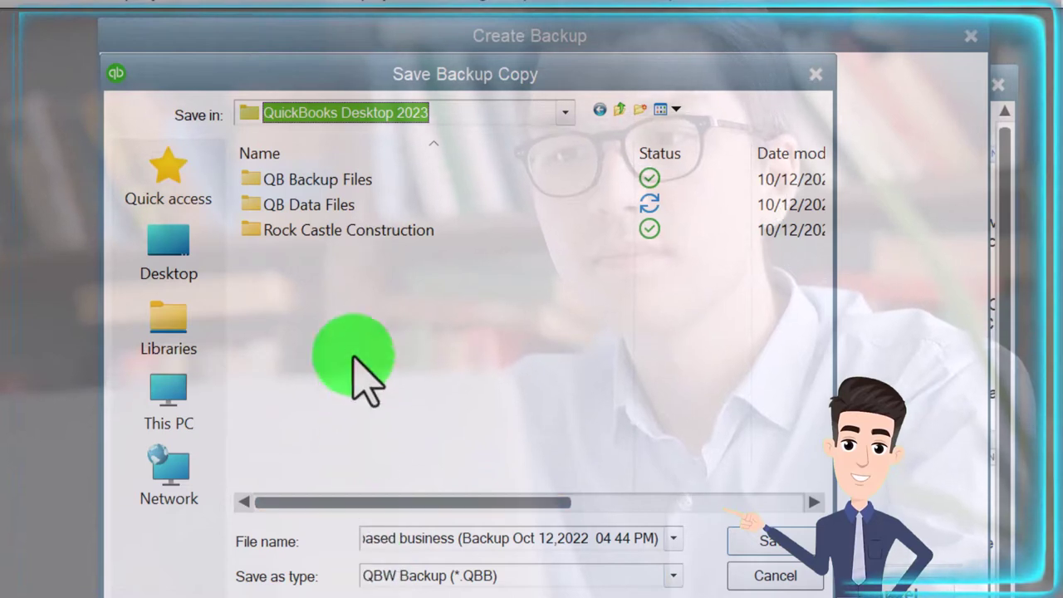
pyautogui.doubleClick(274, 179)
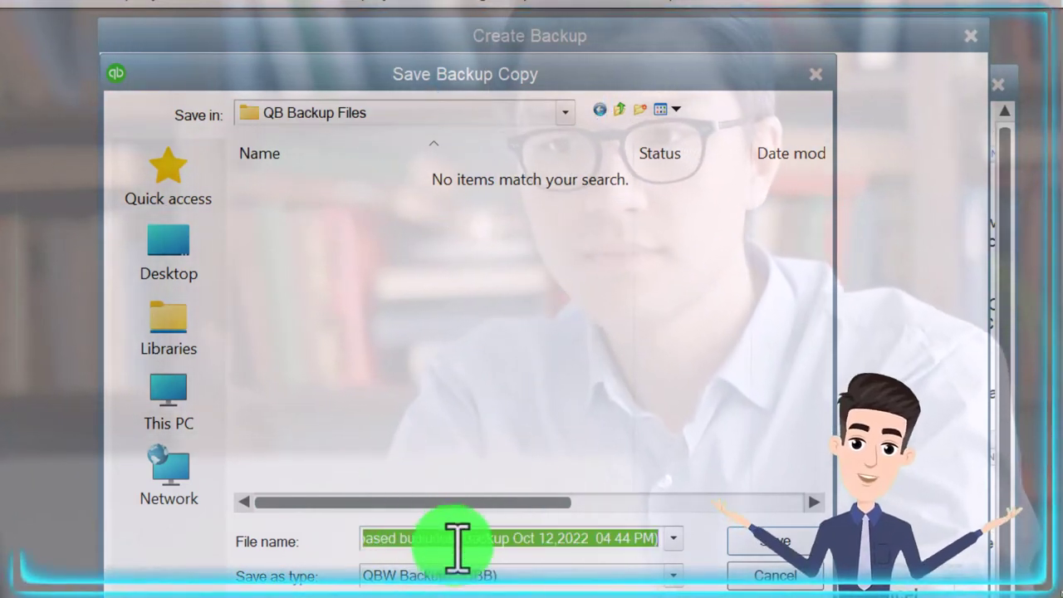
pyautogui.click(746, 548)
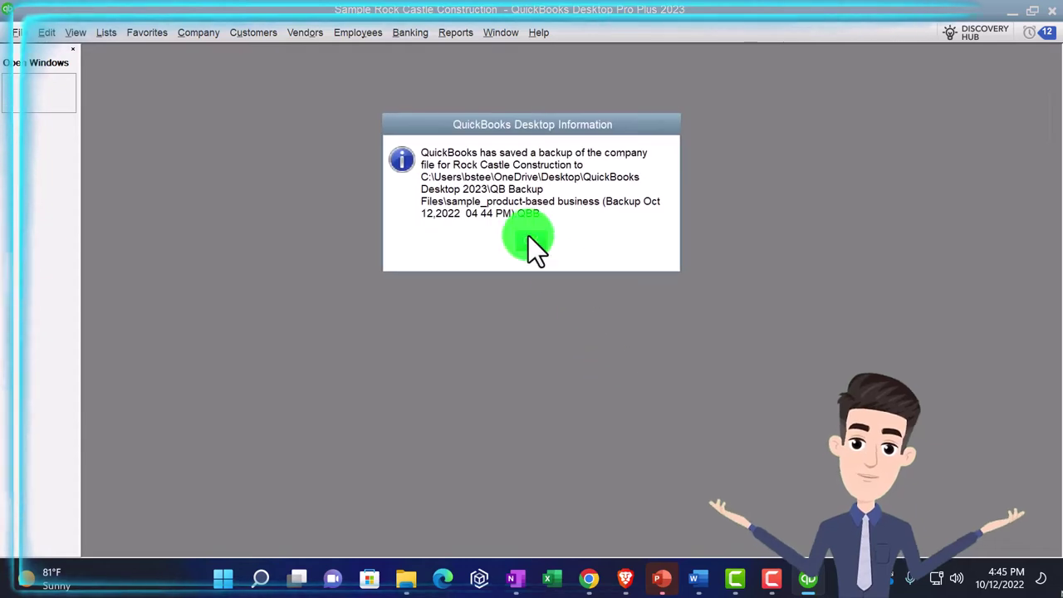
pyautogui.click(528, 236)
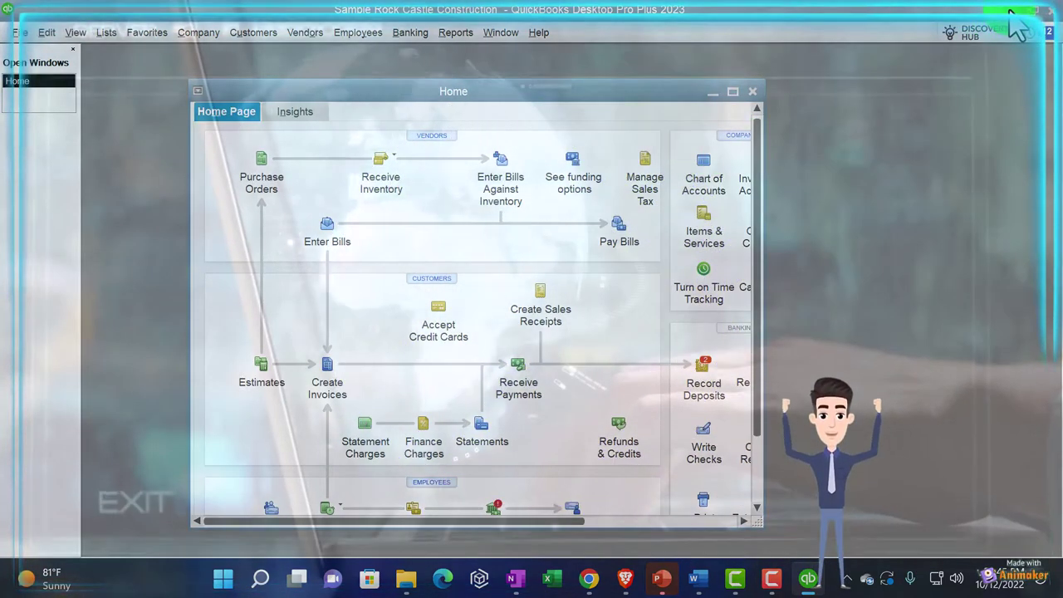
# - Switch to File Explorer, open QB Backup Files in the QuickBooks Desktop 2023 folder and check the backup file's properties
pyautogui.click(1012, 11)
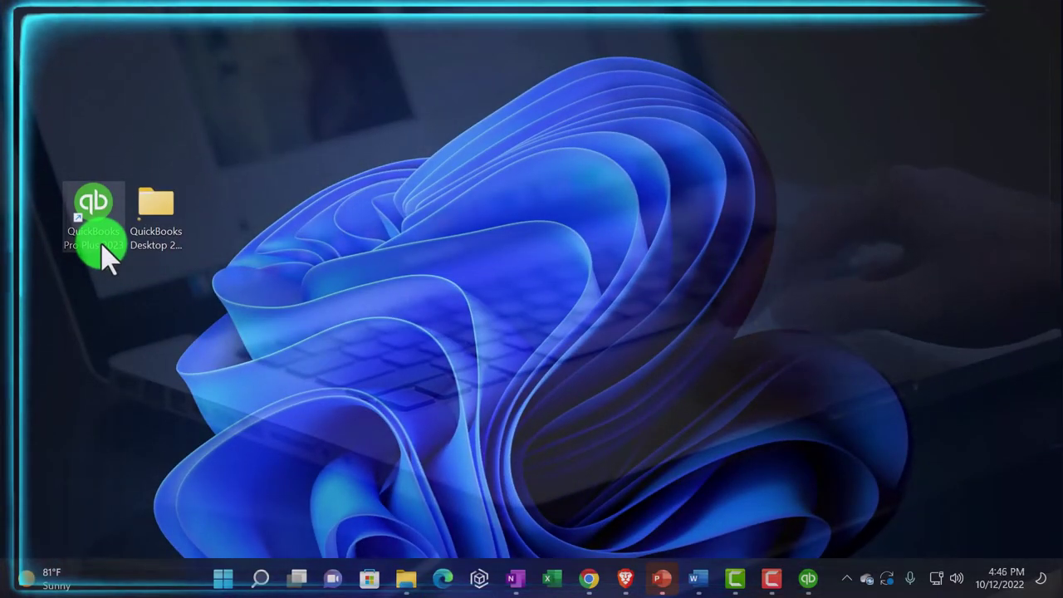
pyautogui.doubleClick(161, 204)
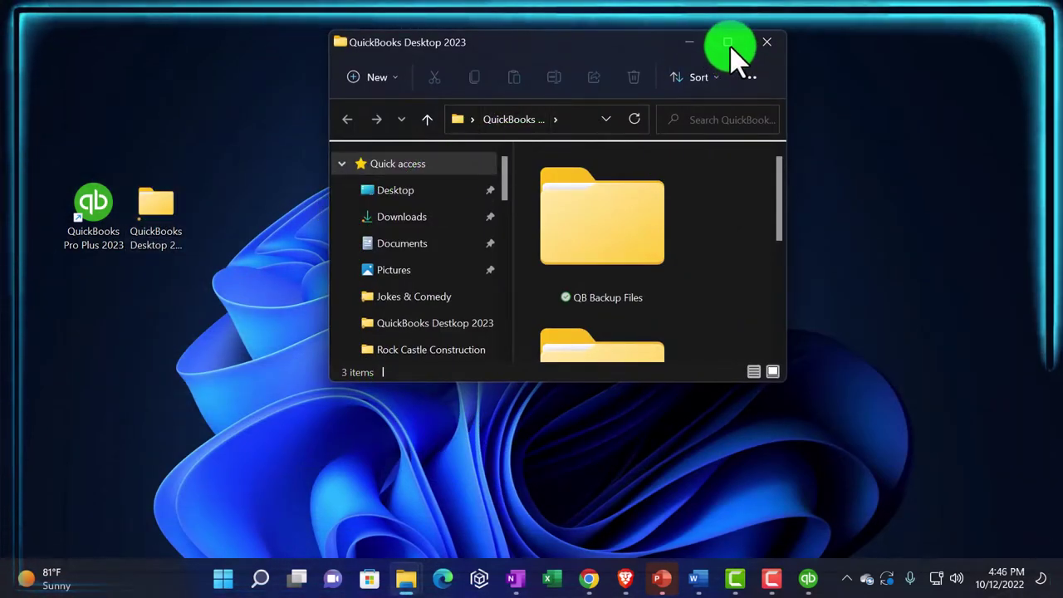
pyautogui.click(727, 42)
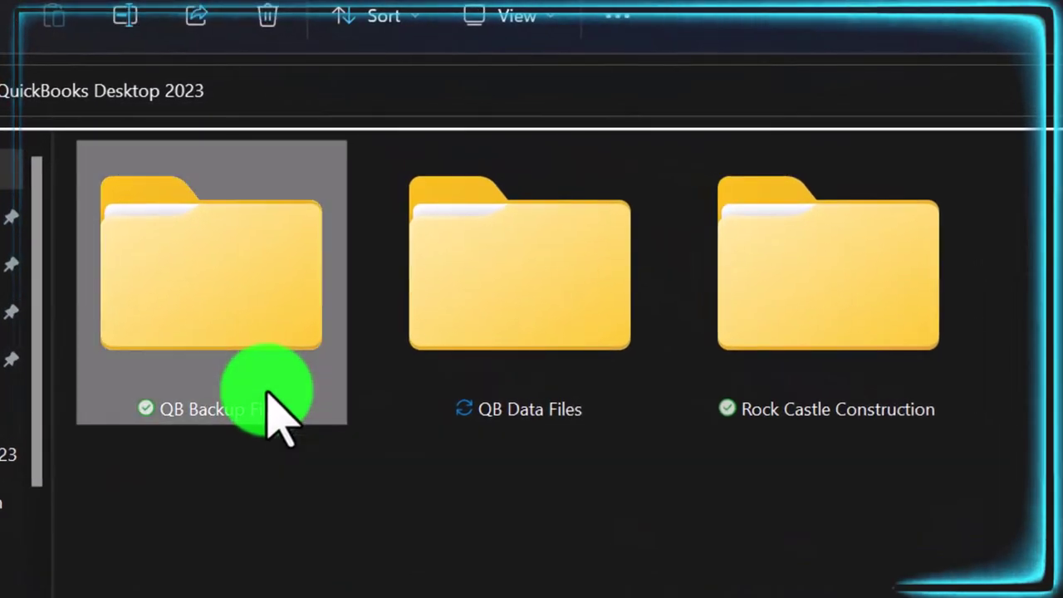
pyautogui.doubleClick(268, 395)
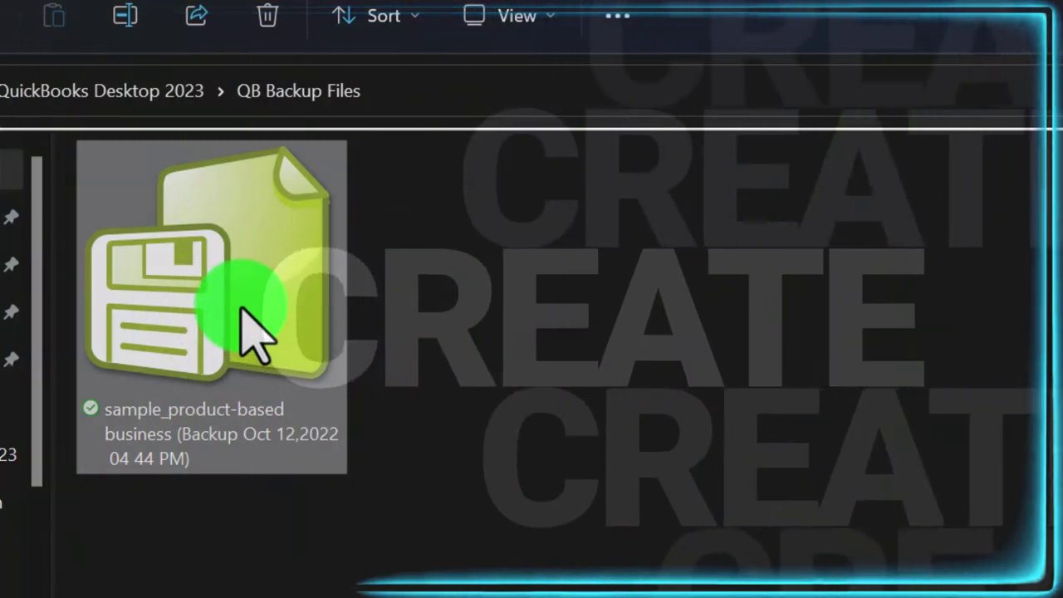
pyautogui.rightClick(242, 309)
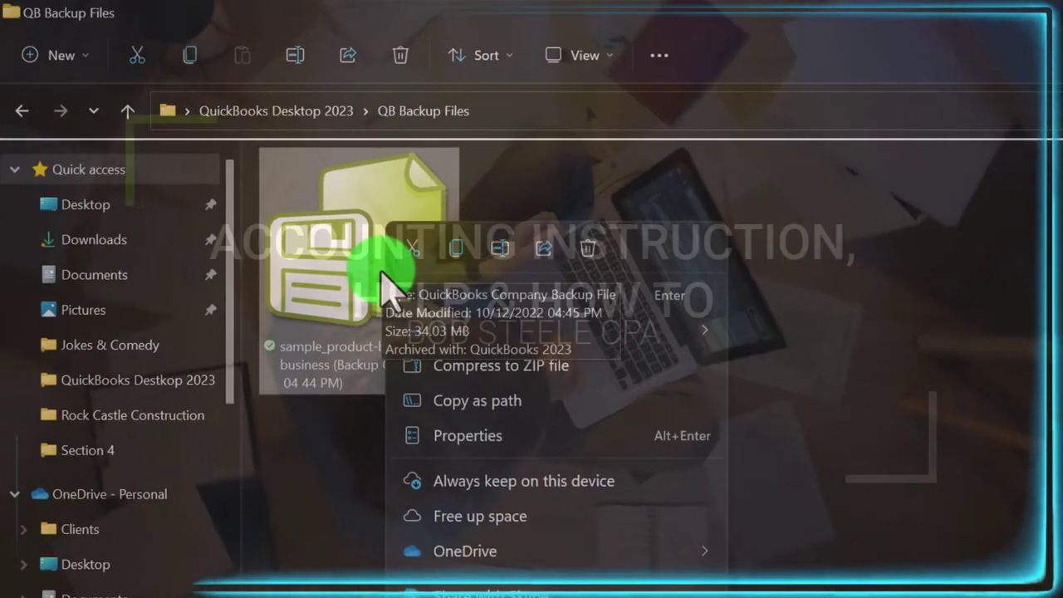
pyautogui.click(451, 436)
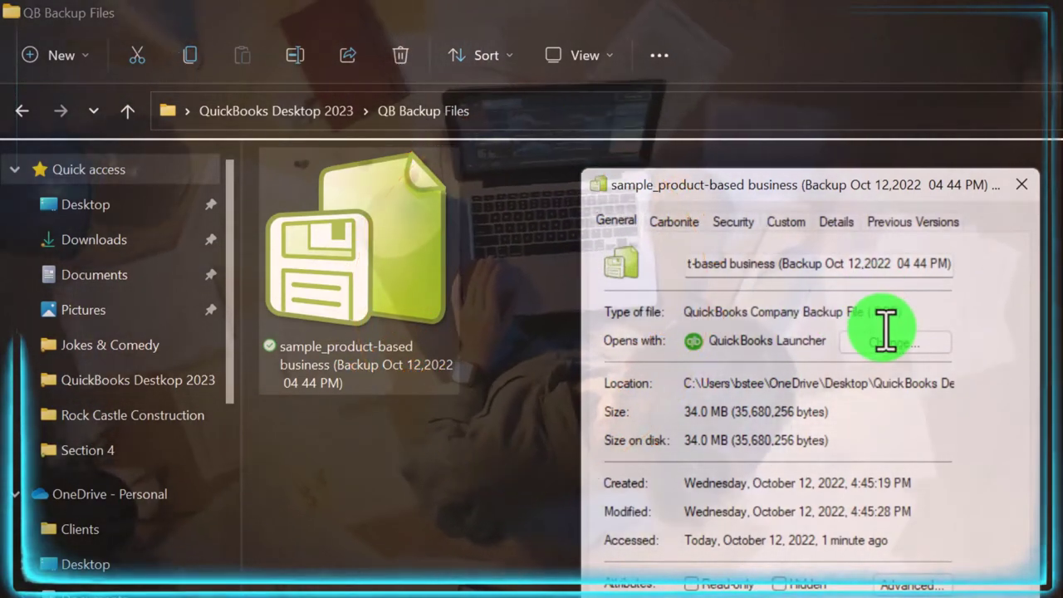
pyautogui.click(1022, 184)
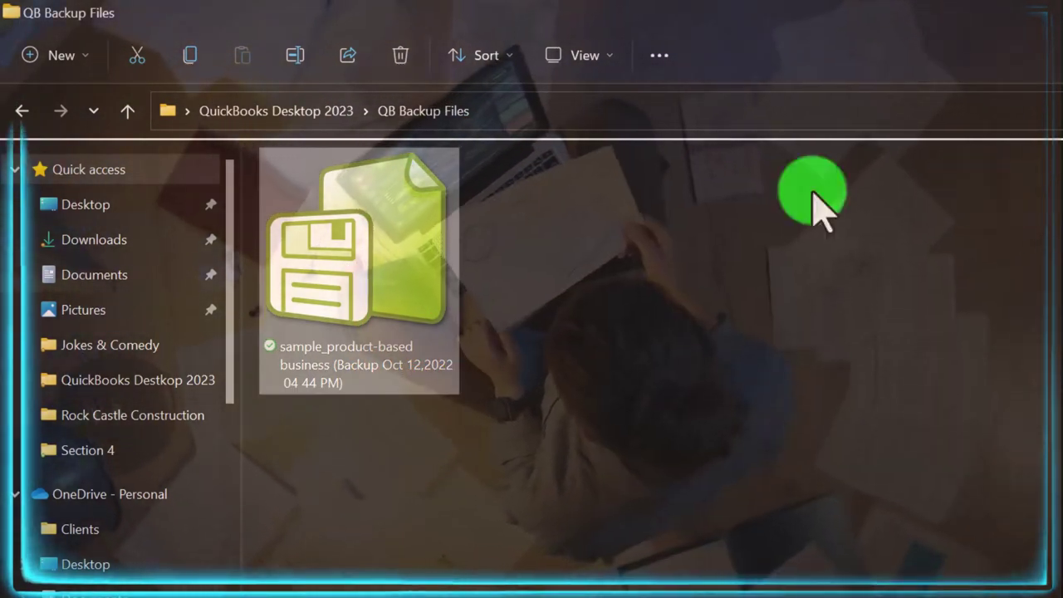
# - Open the QB Data Files folder and check the properties of the sample_product-based business company file
pyautogui.click(316, 113)
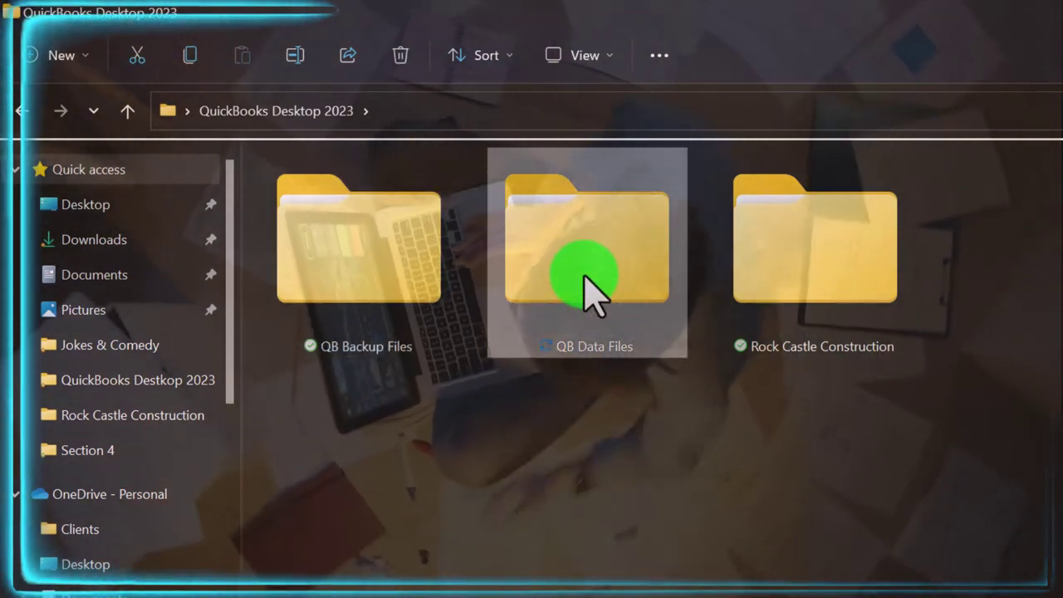
pyautogui.doubleClick(589, 297)
pyautogui.click(407, 446)
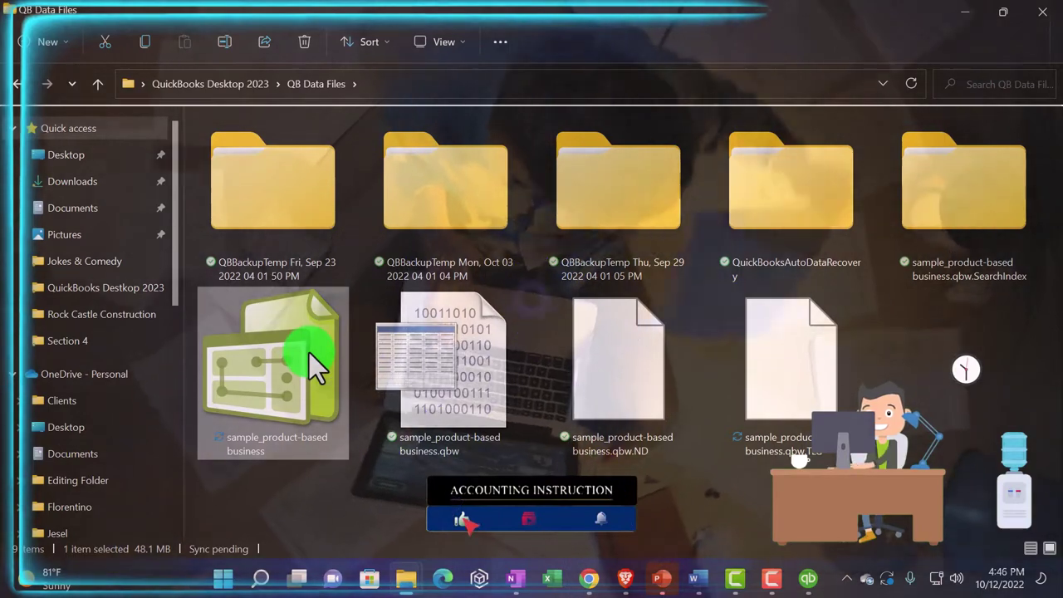
pyautogui.rightClick(309, 352)
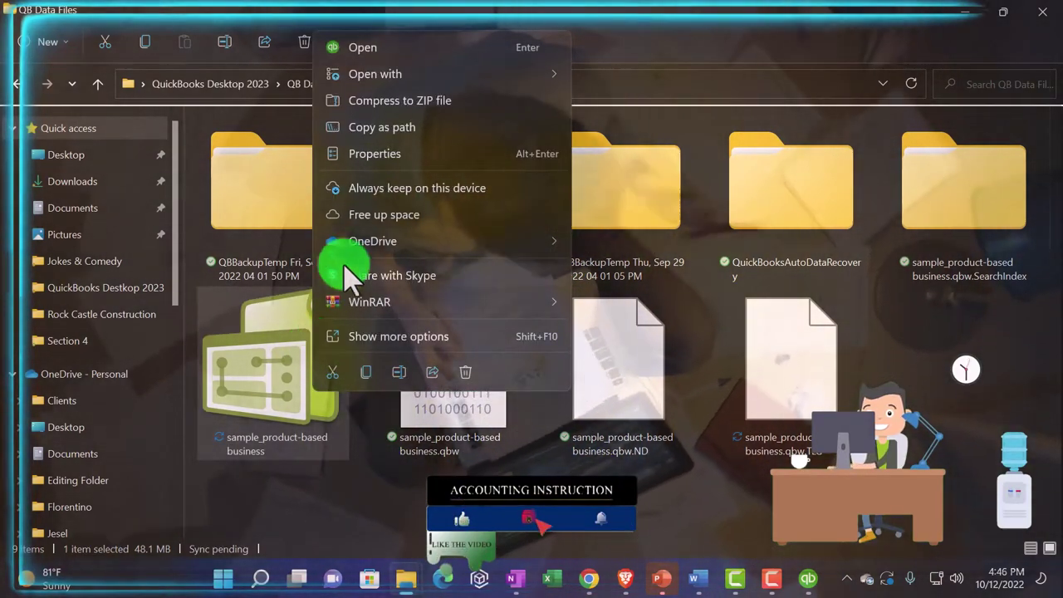
pyautogui.click(354, 162)
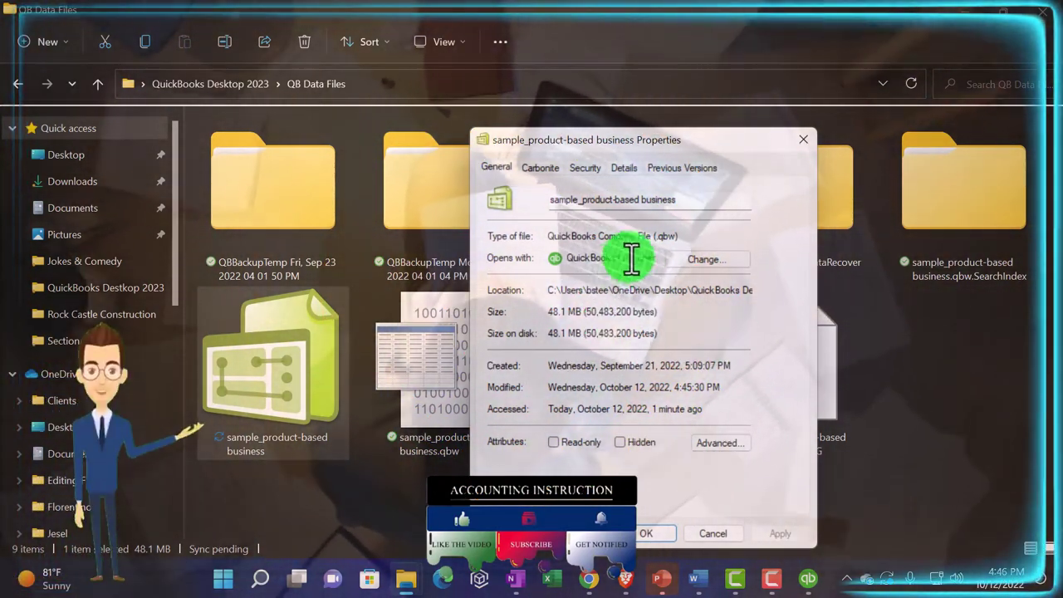
pyautogui.click(803, 139)
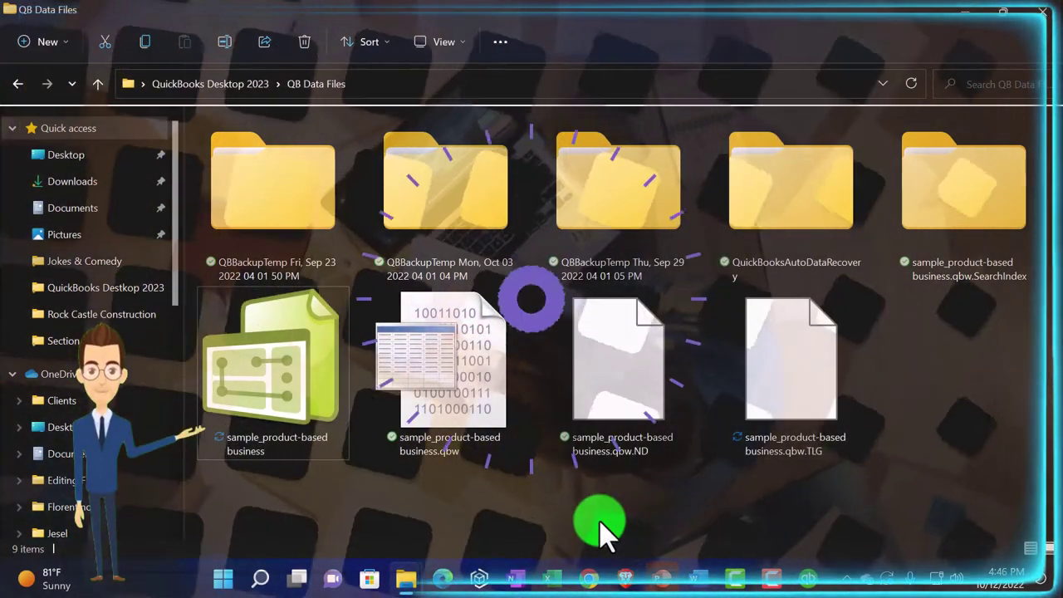
# - Create a new folder named Data File 2 inside QB Data Files
pyautogui.click(599, 523)
pyautogui.rightClick(600, 523)
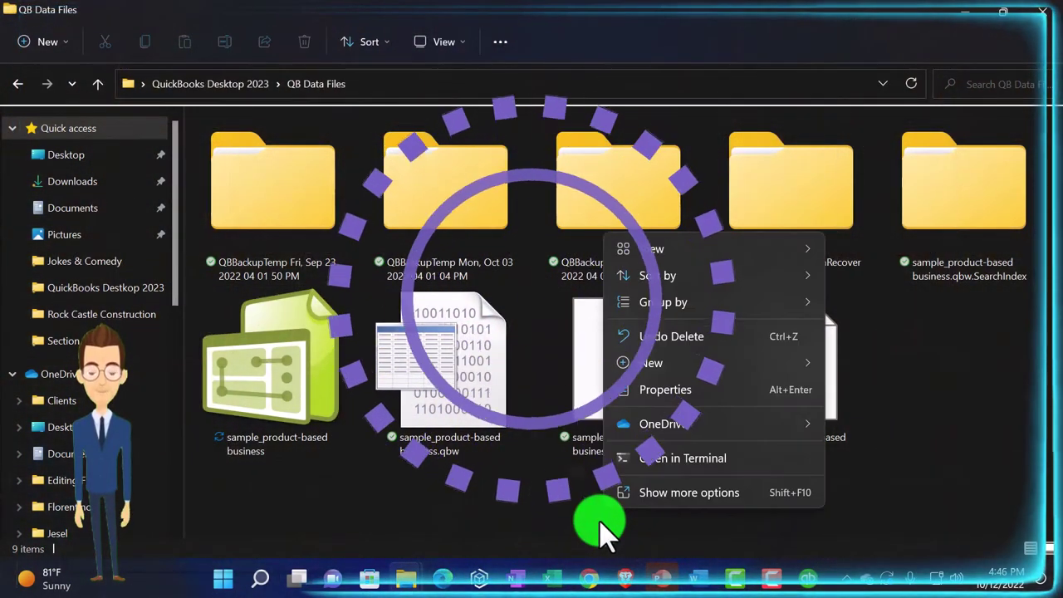
pyautogui.click(656, 365)
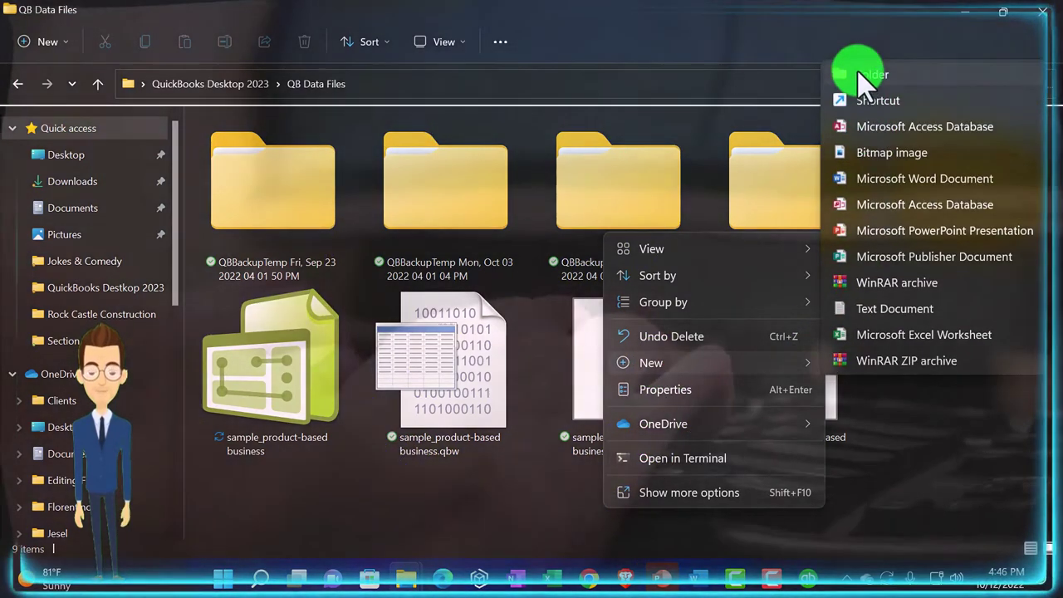
pyautogui.click(864, 76)
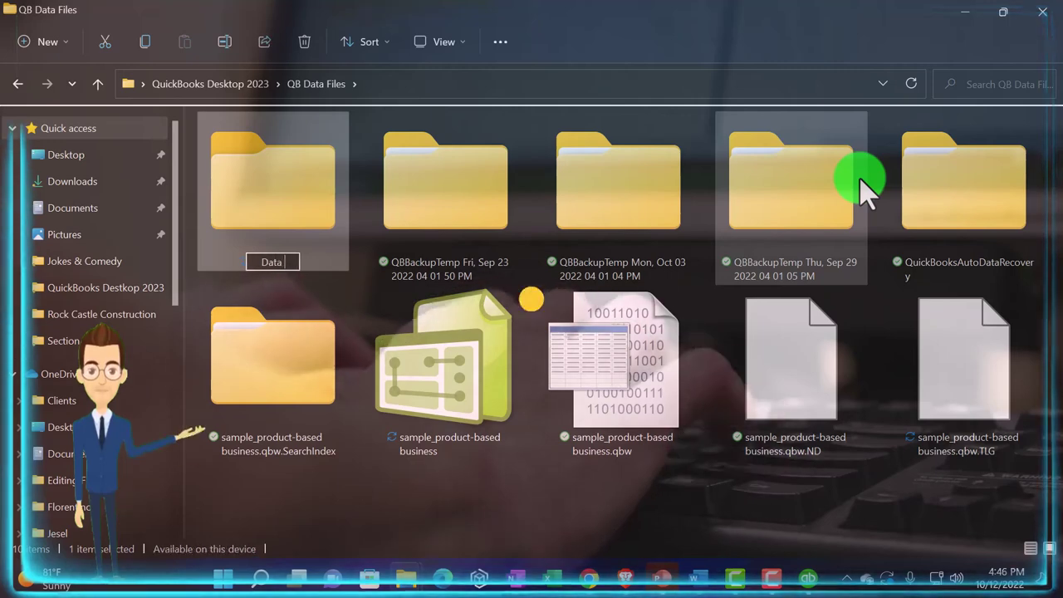
pyautogui.write('2')
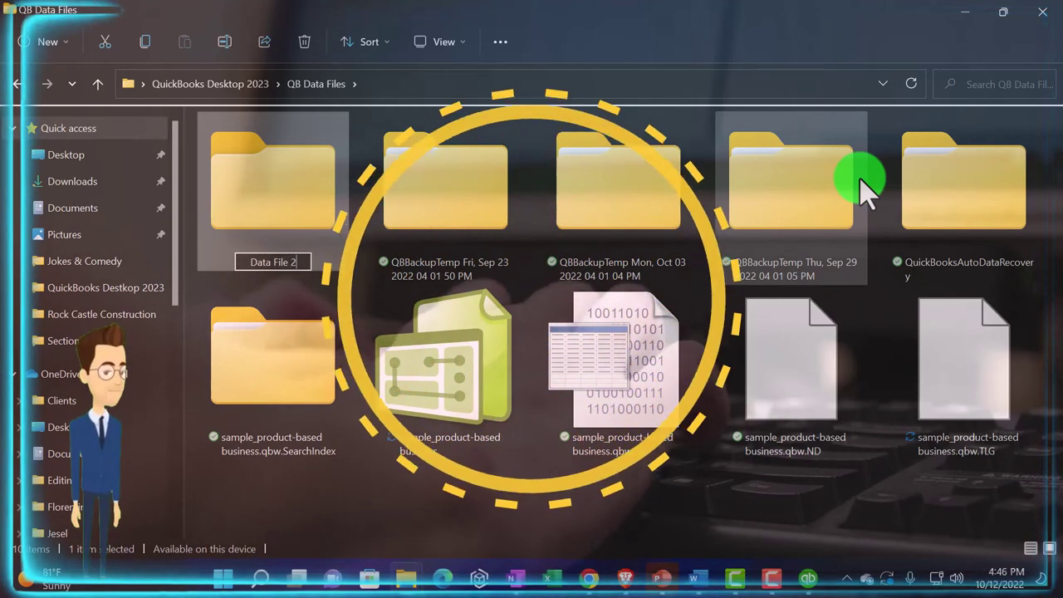
pyautogui.click(534, 531)
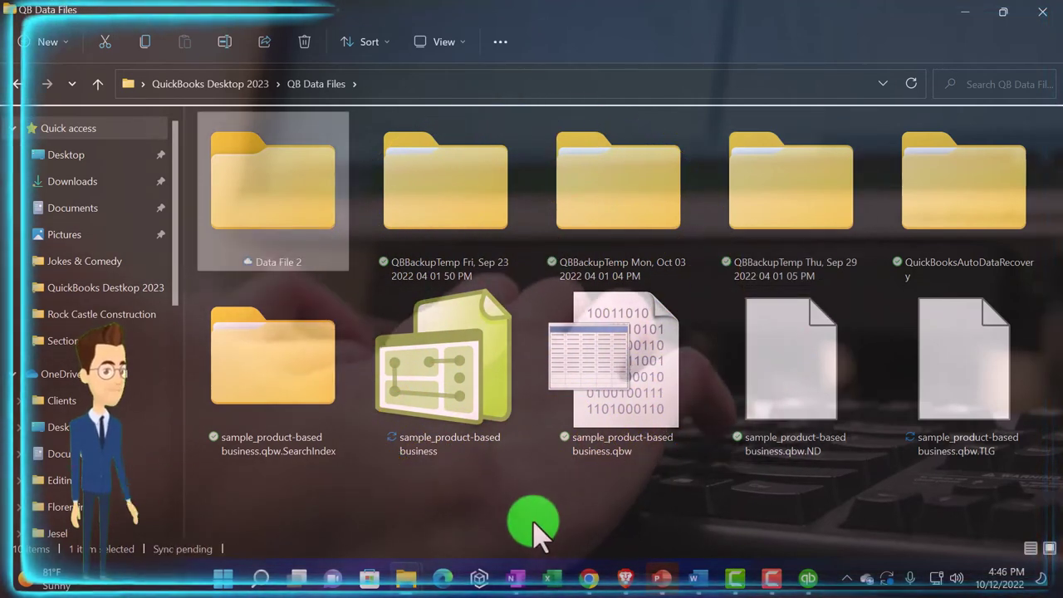
# - Review the backup file in QB Backup Files and return to the QB Data Files folder
pyautogui.click(235, 85)
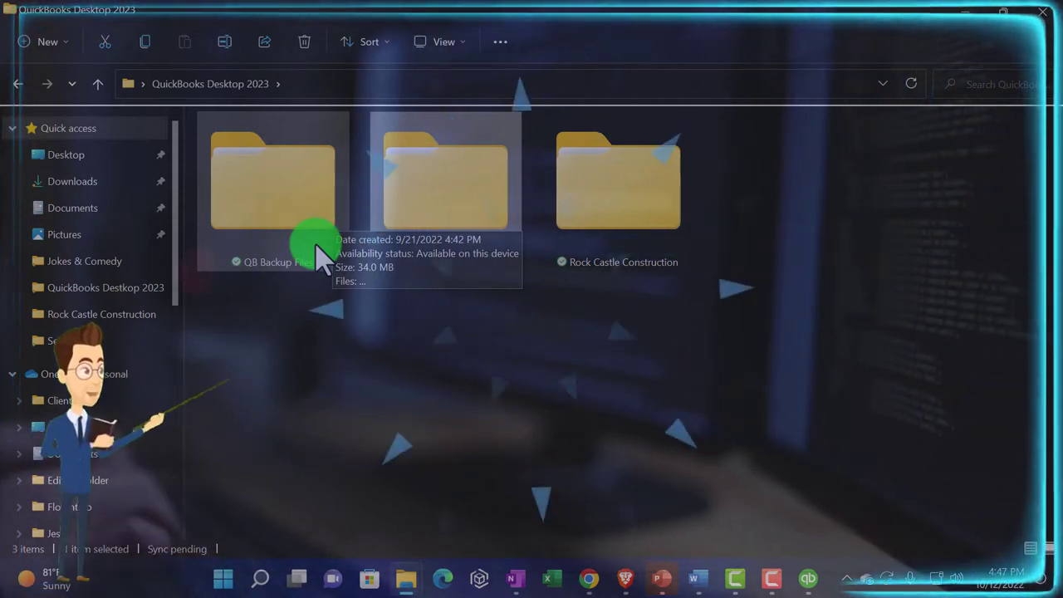
pyautogui.doubleClick(322, 258)
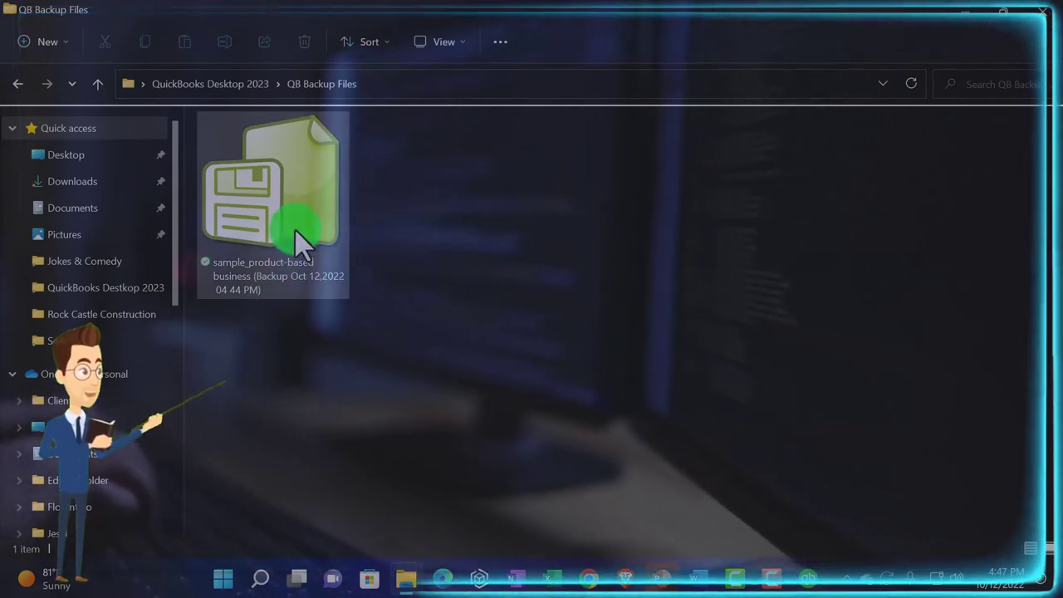
pyautogui.moveTo(300, 242)
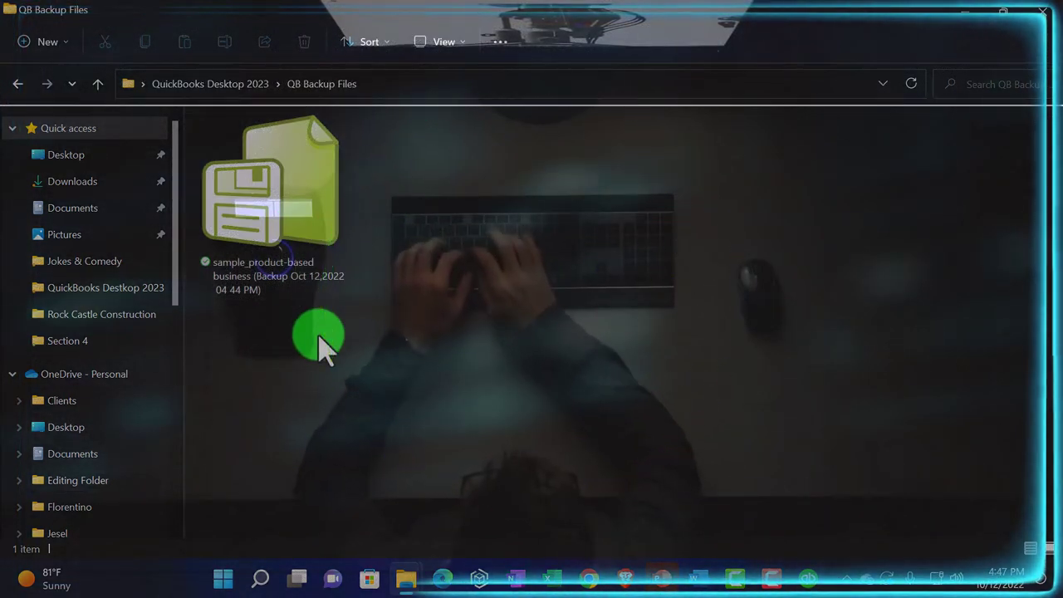
pyautogui.click(244, 83)
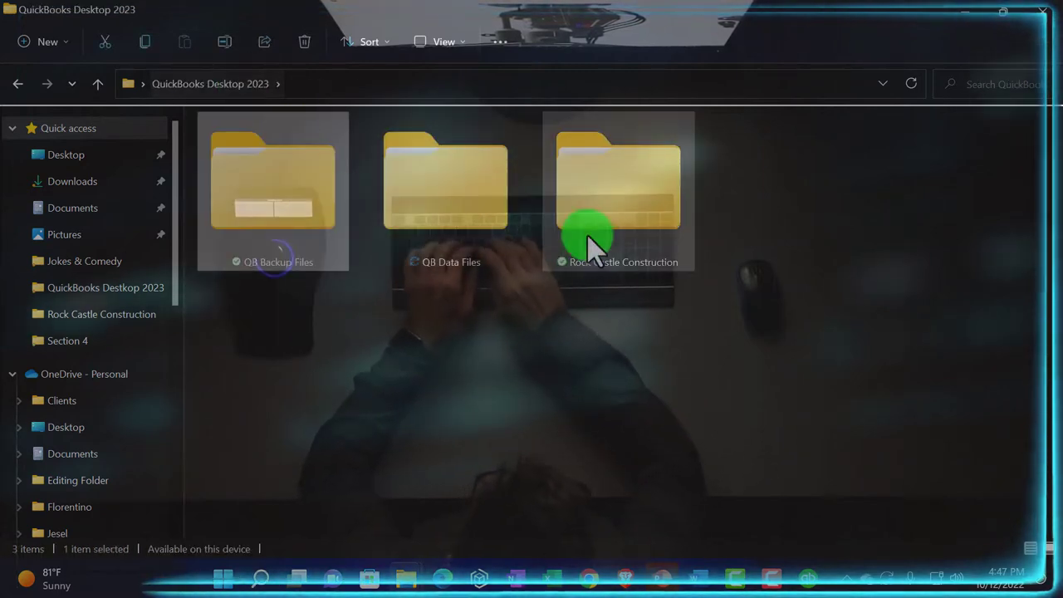
pyautogui.doubleClick(495, 245)
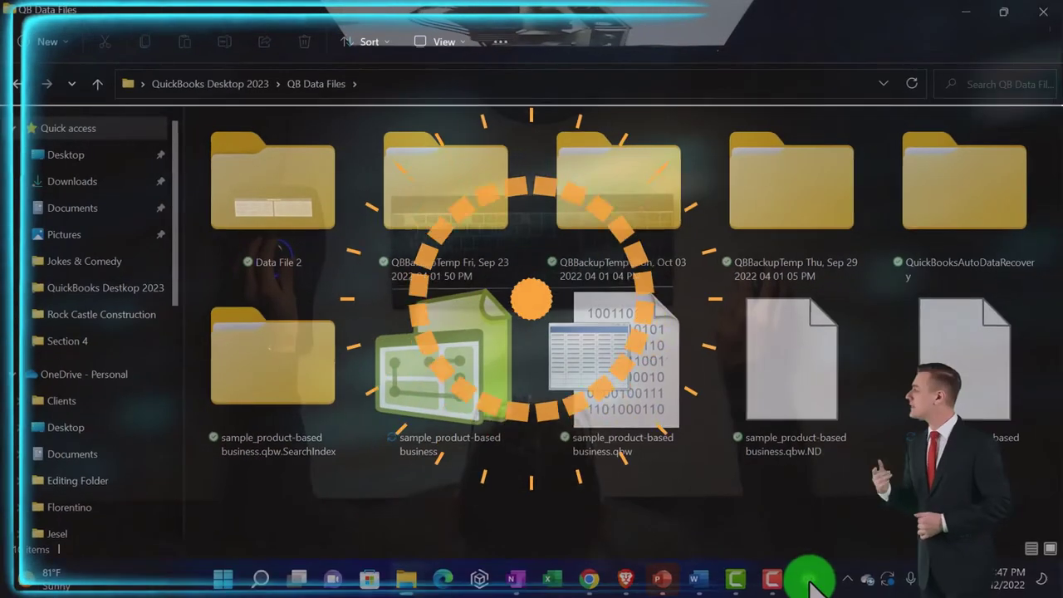
# - Switch to QuickBooks and close the sample Rock Castle Construction company
pyautogui.click(806, 573)
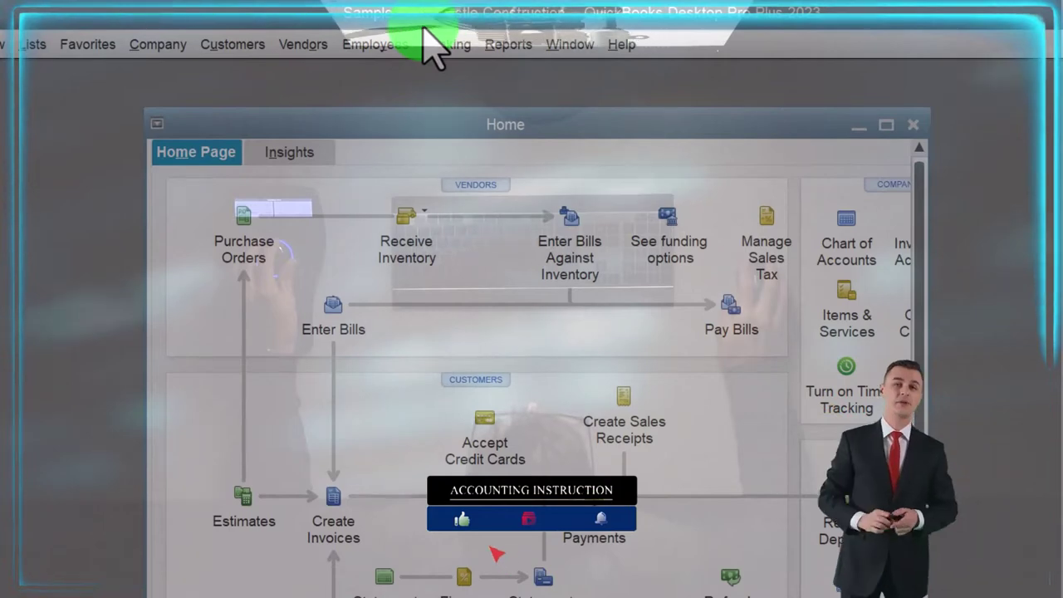
pyautogui.click(25, 46)
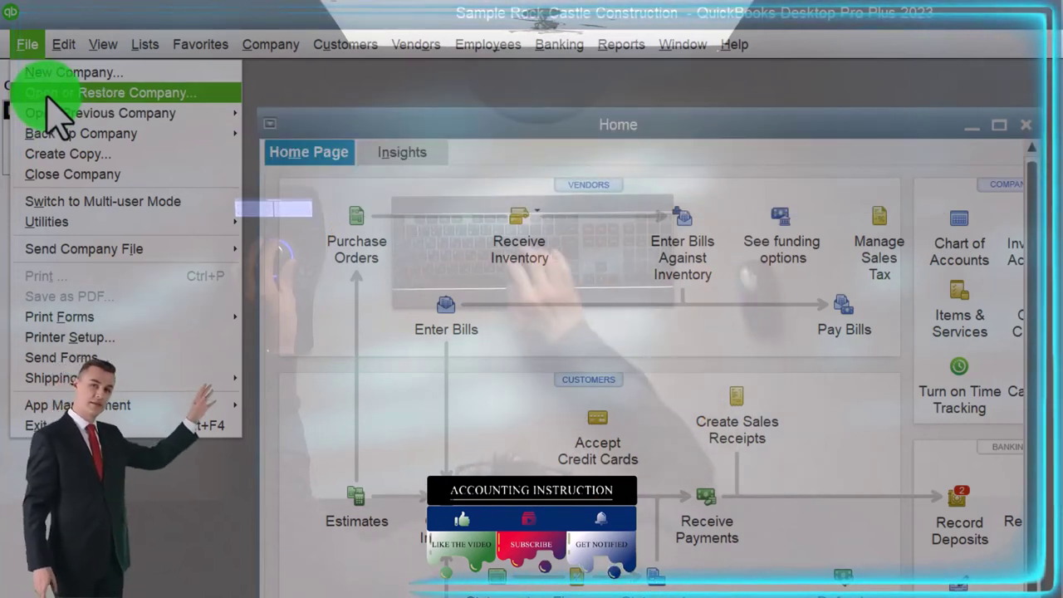
pyautogui.click(56, 171)
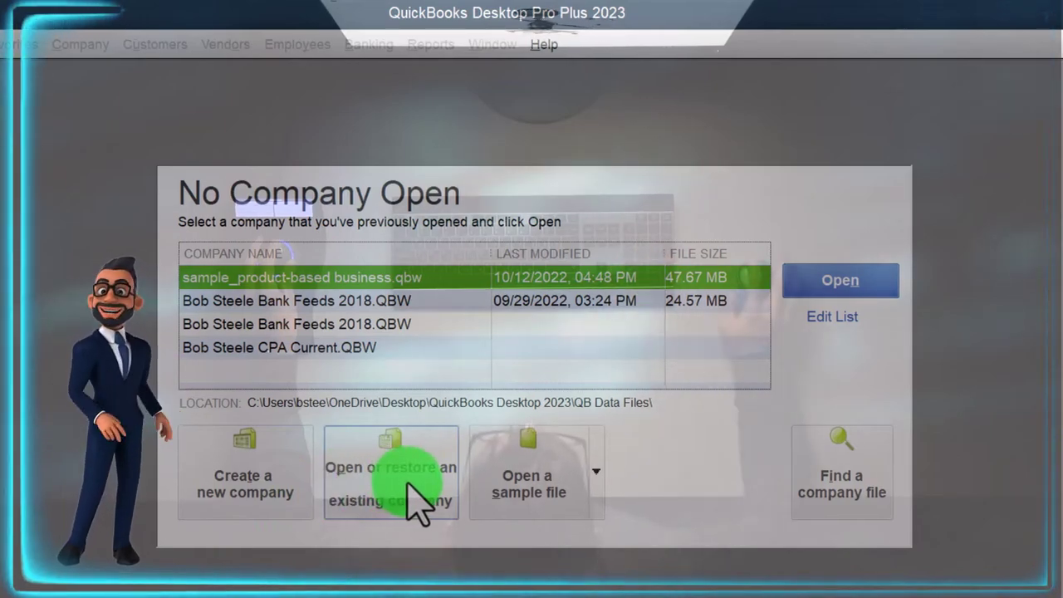
# - Start restoring a company from a backup copy, with local backup as the storage location
pyautogui.click(32, 45)
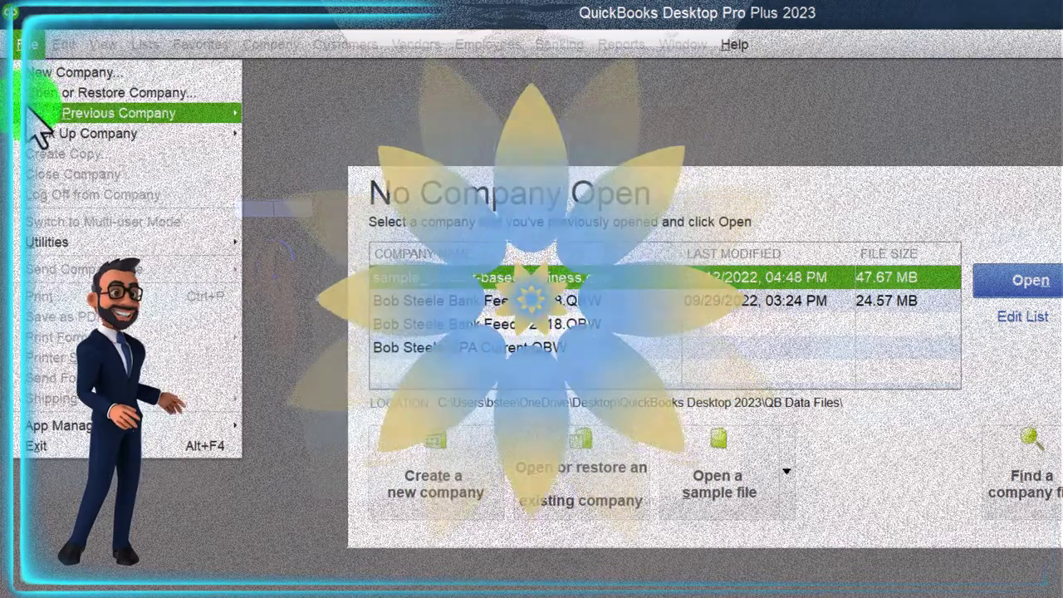
pyautogui.moveTo(33, 117)
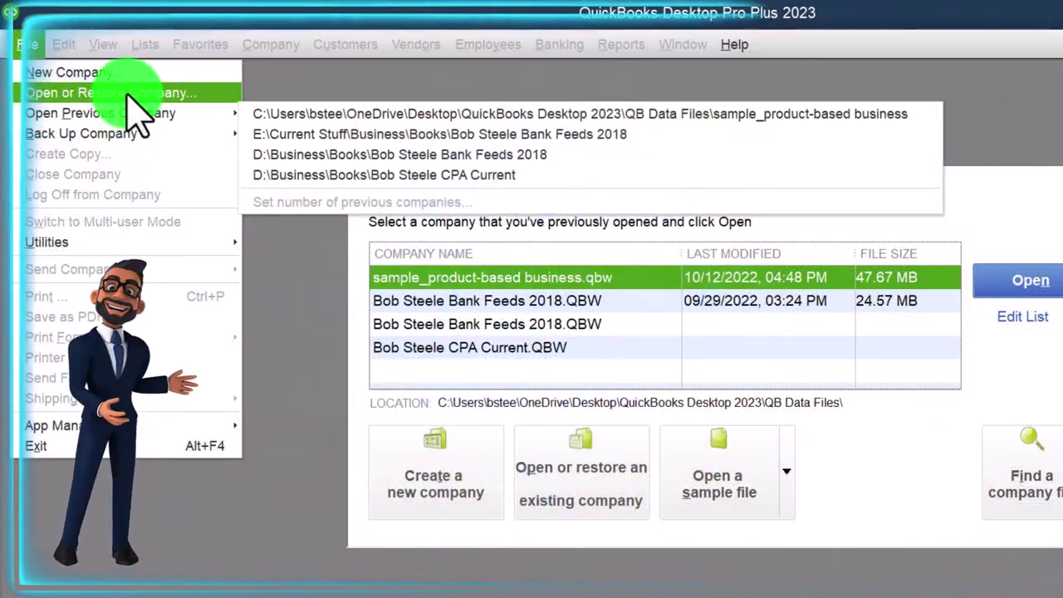
pyautogui.click(177, 93)
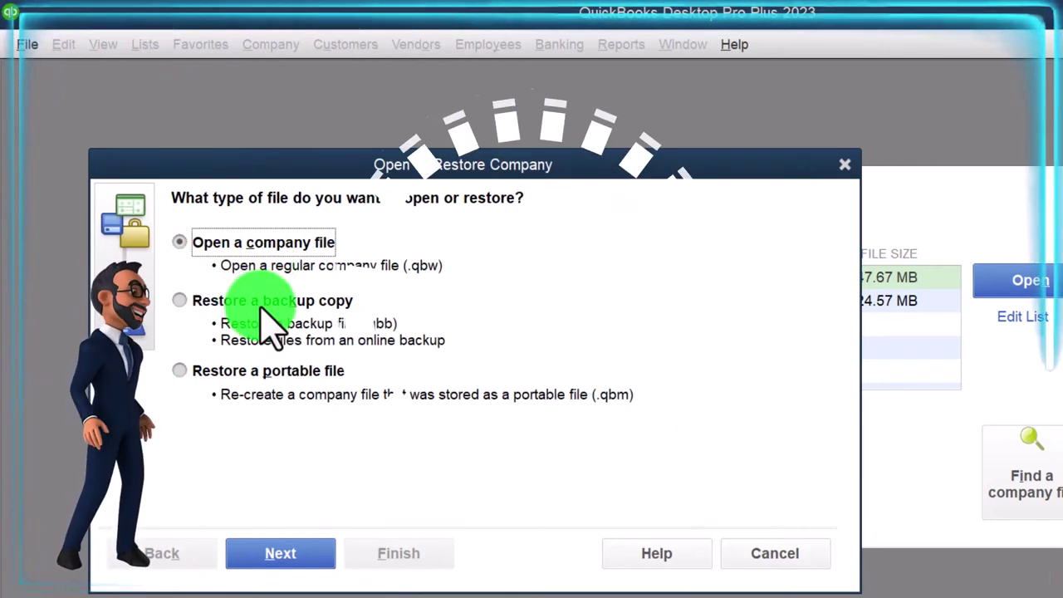
pyautogui.click(179, 299)
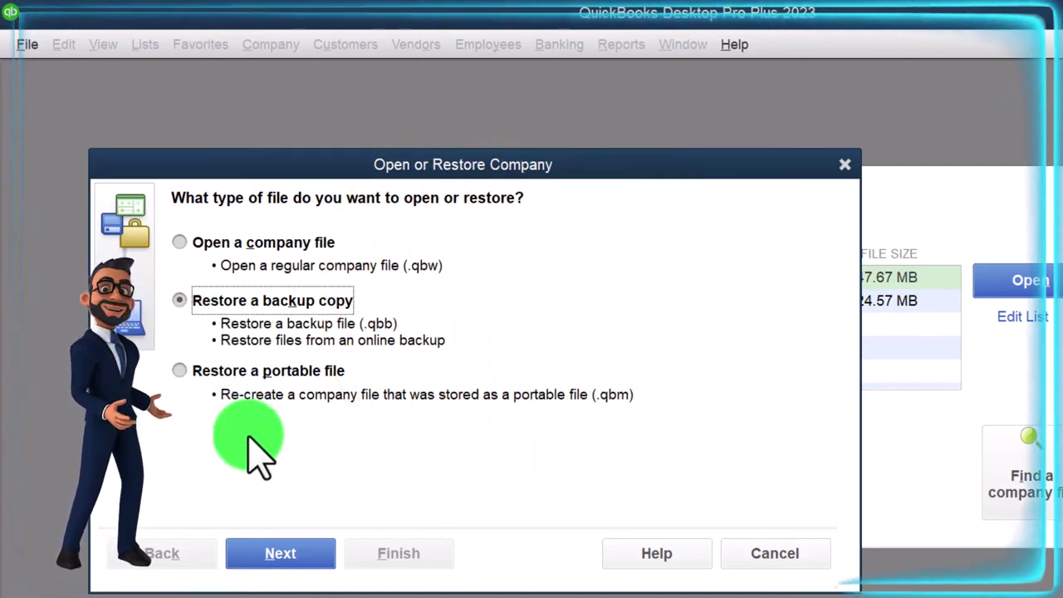
pyautogui.click(266, 553)
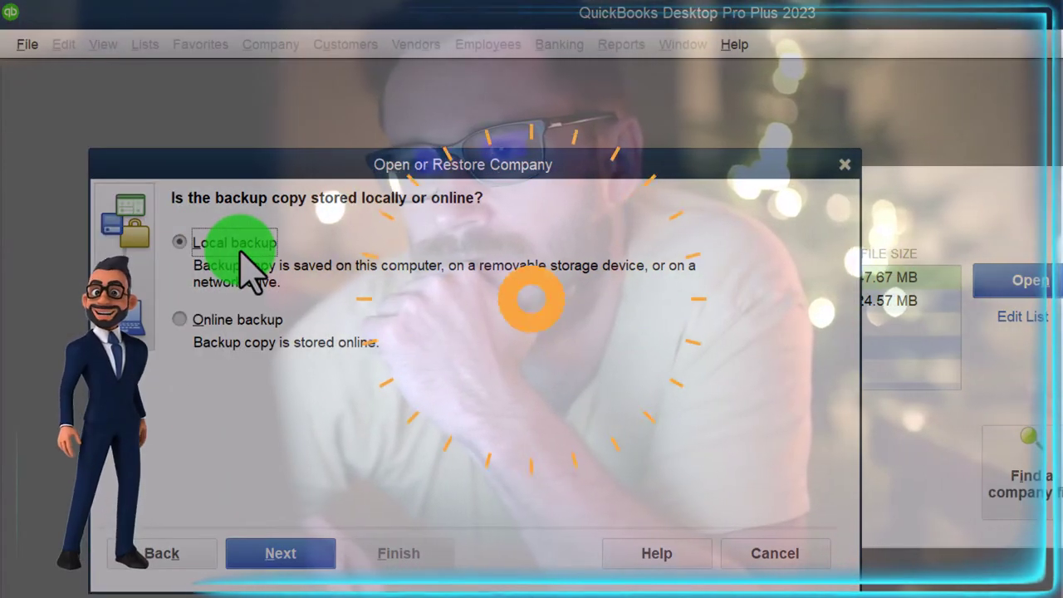
pyautogui.click(285, 553)
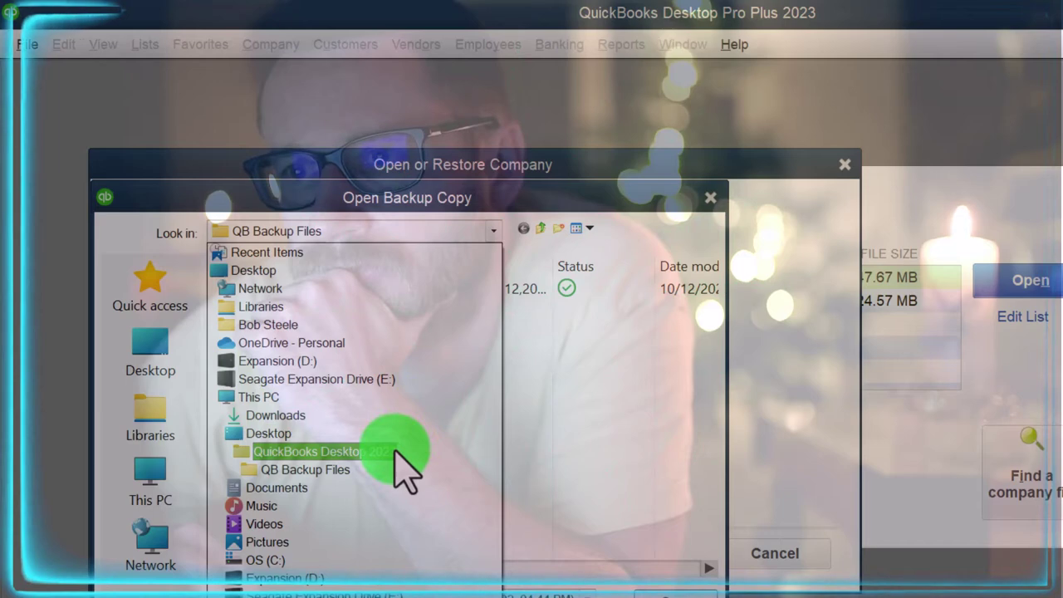
# - Choose the sample_product-based business backup of Oct 12,2022 04 44 PM in QB Backup Files and continue to the restore location
pyautogui.click(316, 451)
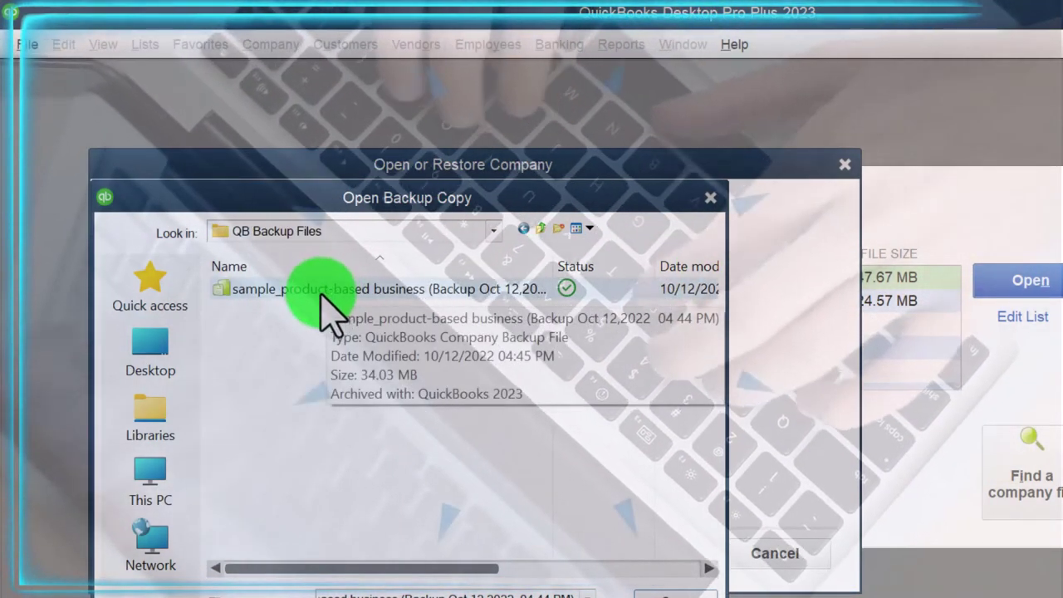
pyautogui.doubleClick(271, 292)
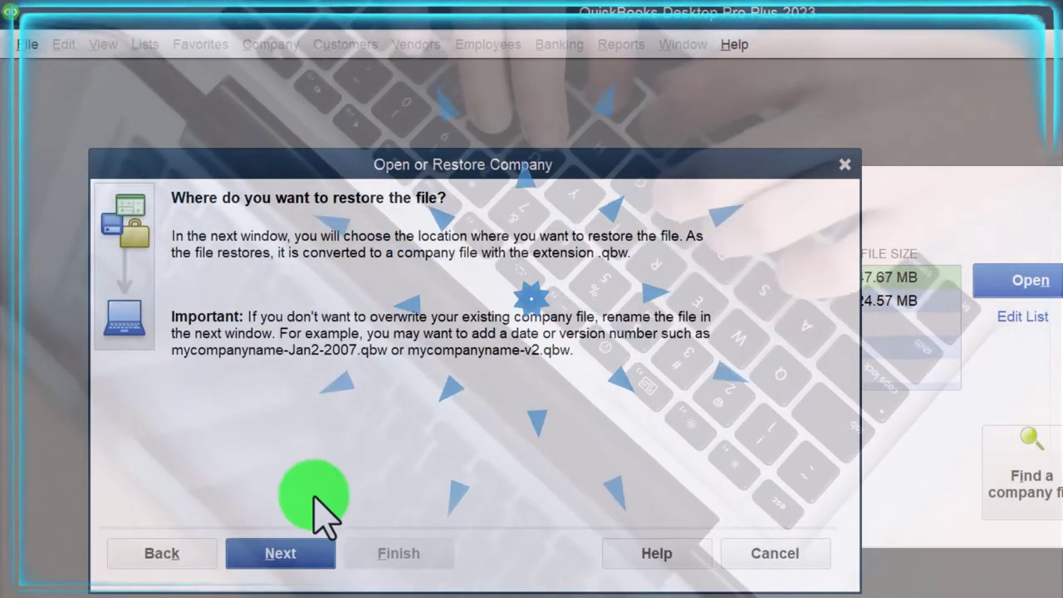
pyautogui.click(304, 555)
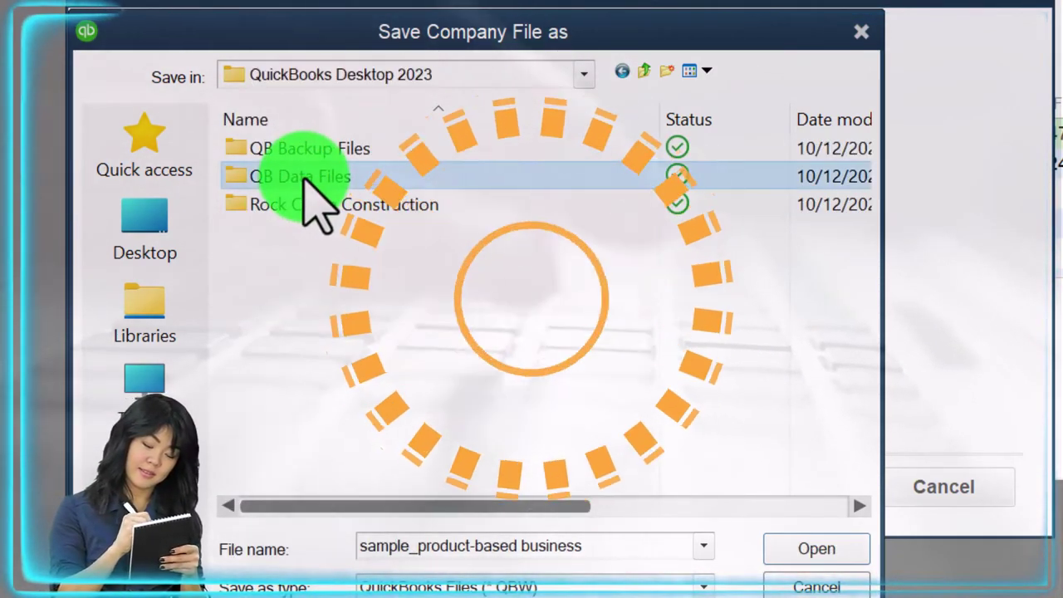
# - Restore the company into the Data File 2 folder inside QB Data Files as sample_product-based business 2, and acknowledge the sample file notice
pyautogui.doubleClick(304, 177)
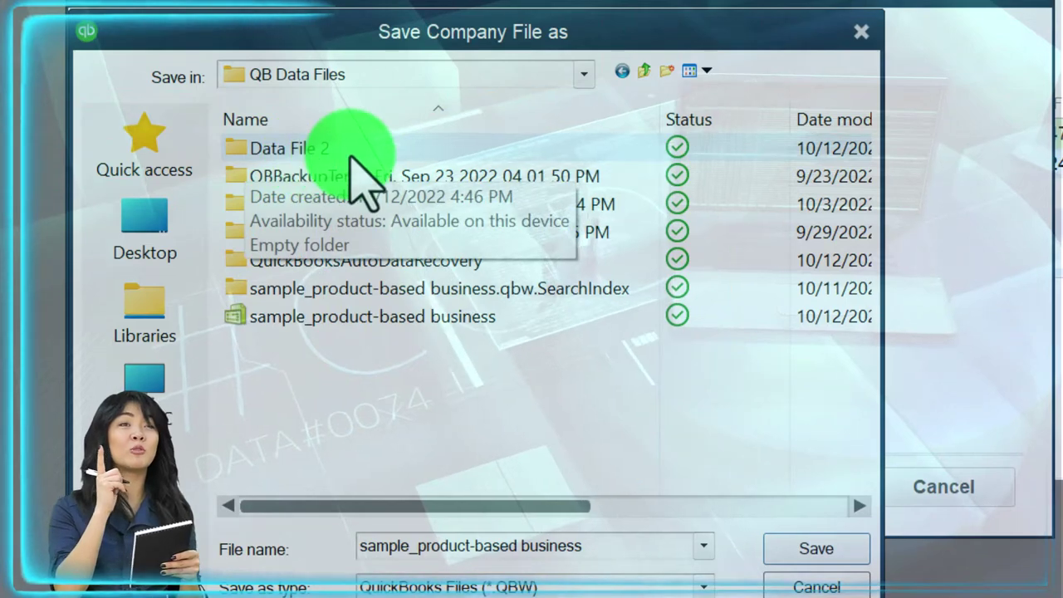
pyautogui.doubleClick(350, 156)
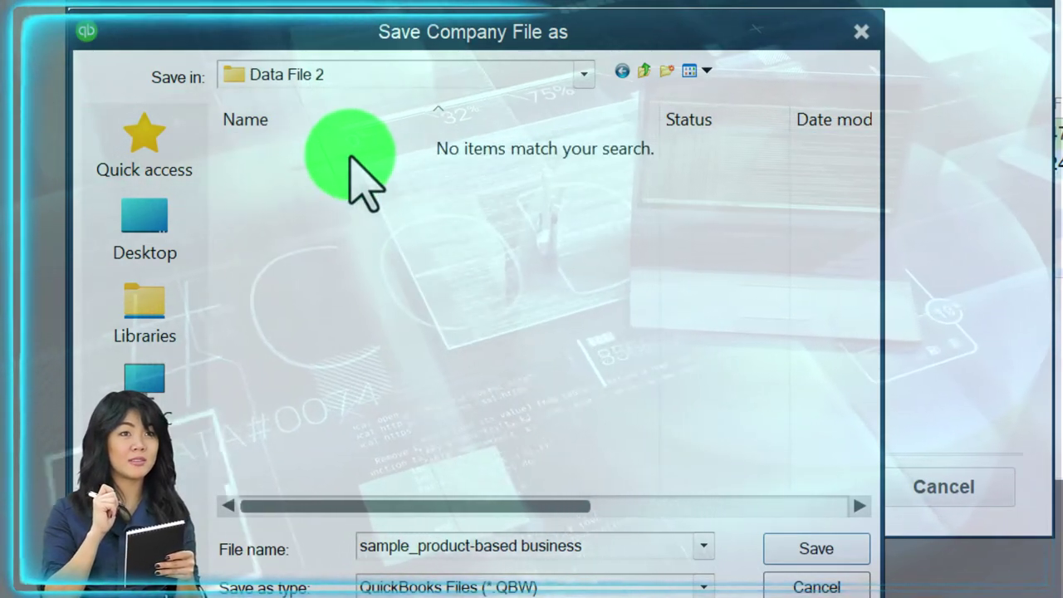
pyautogui.click(635, 535)
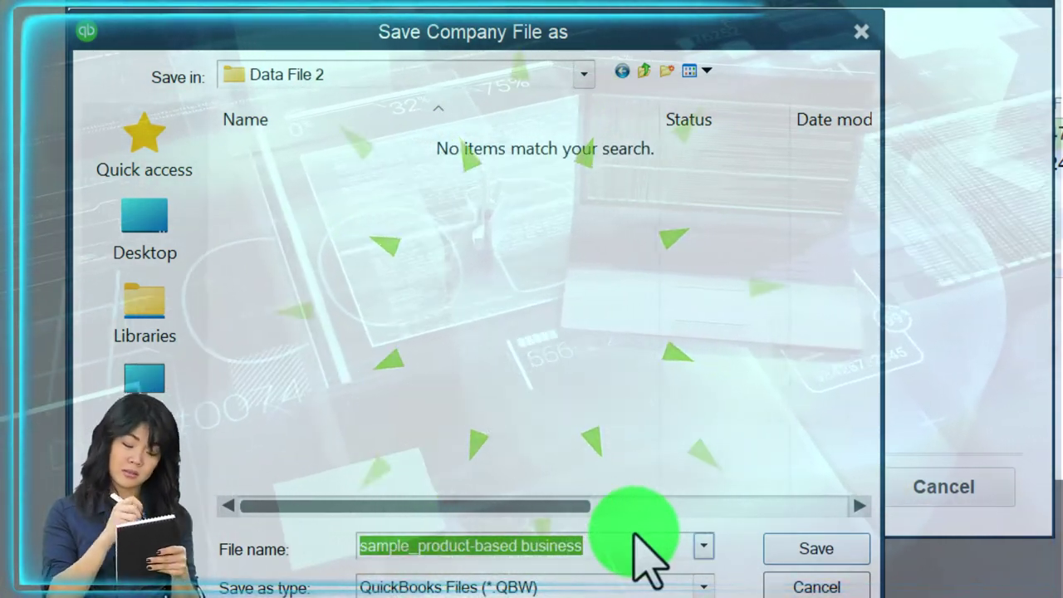
pyautogui.press('Home')
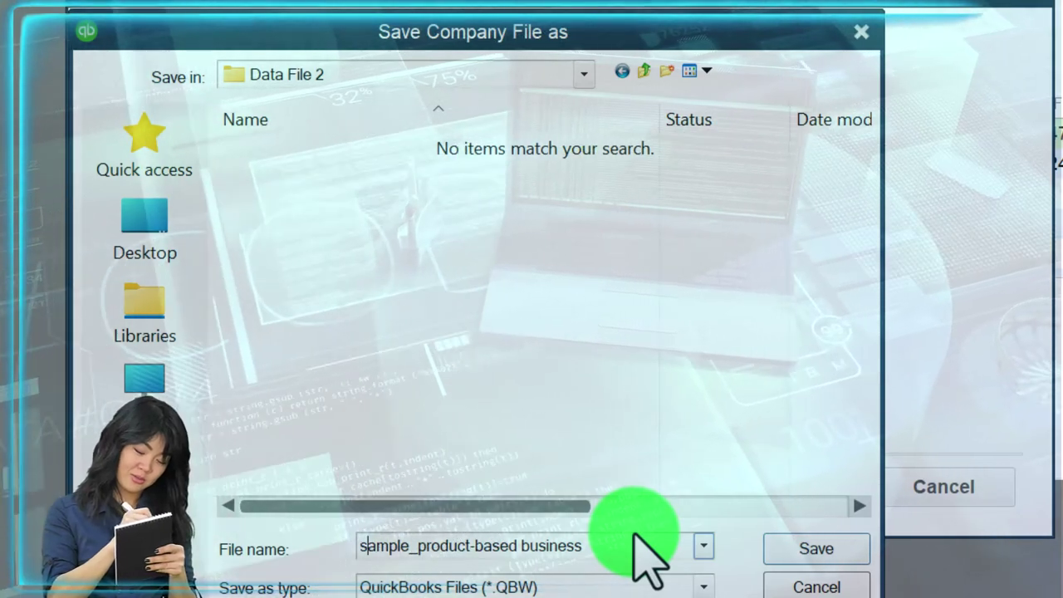
pyautogui.press('End')
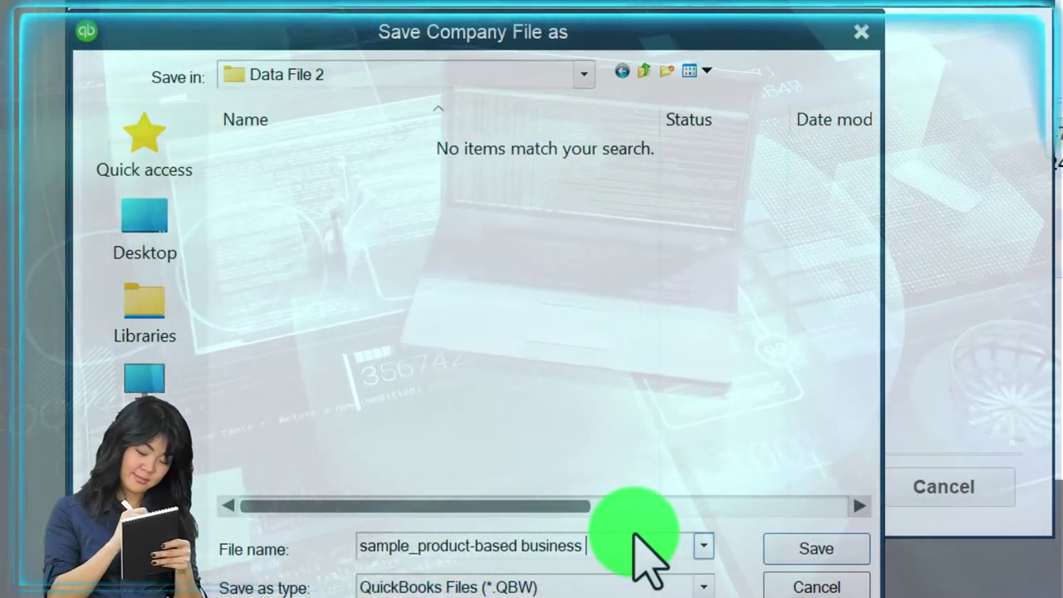
pyautogui.write('2')
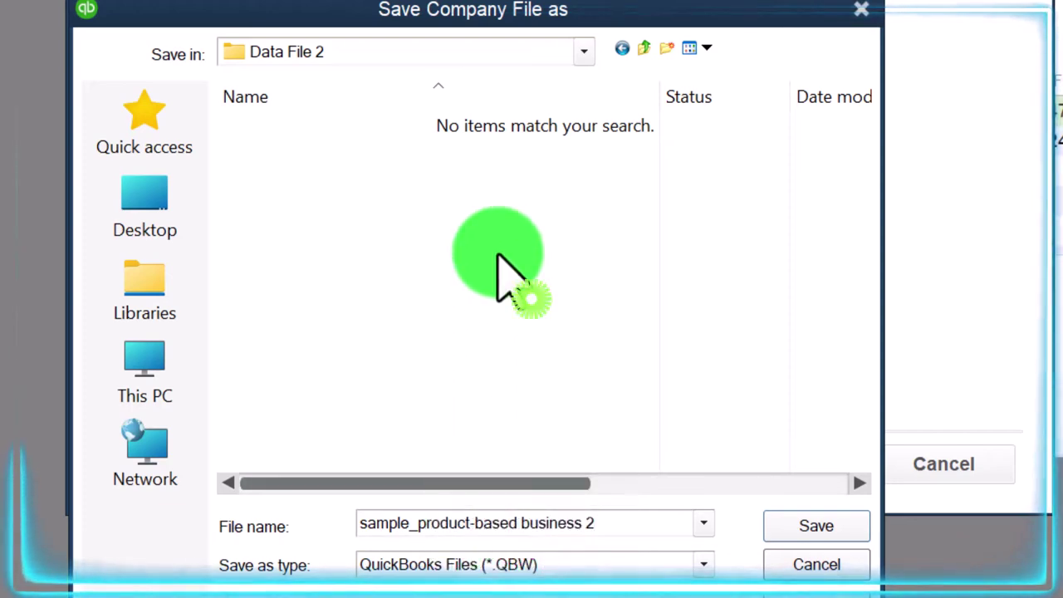
pyautogui.click(780, 527)
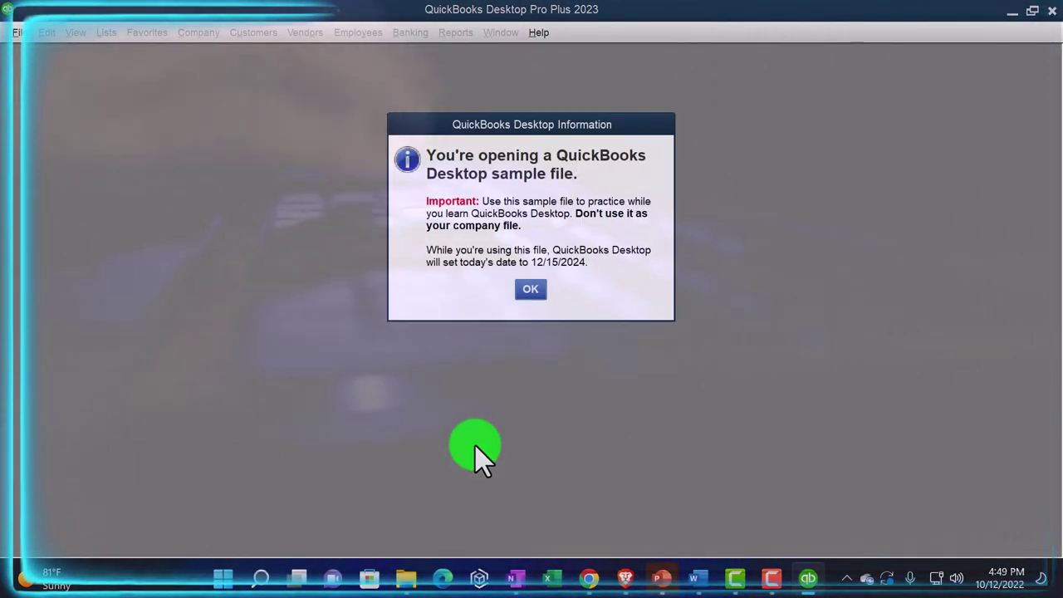
pyautogui.click(526, 291)
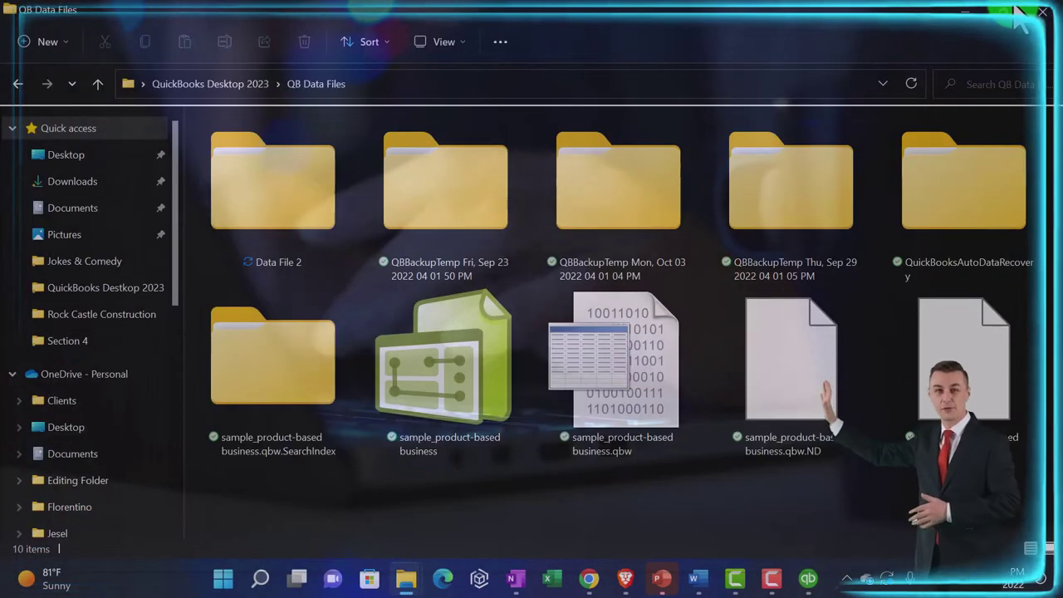
# - Switch to File Explorer and inspect the backup file in the QB Backup Files folder
pyautogui.moveTo(1016, 16)
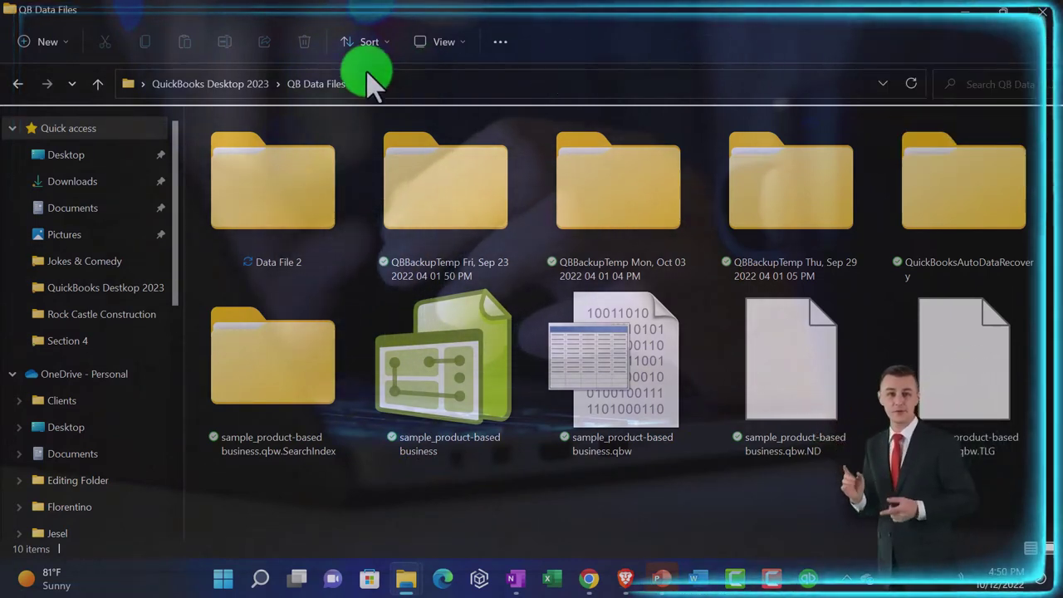
pyautogui.click(218, 84)
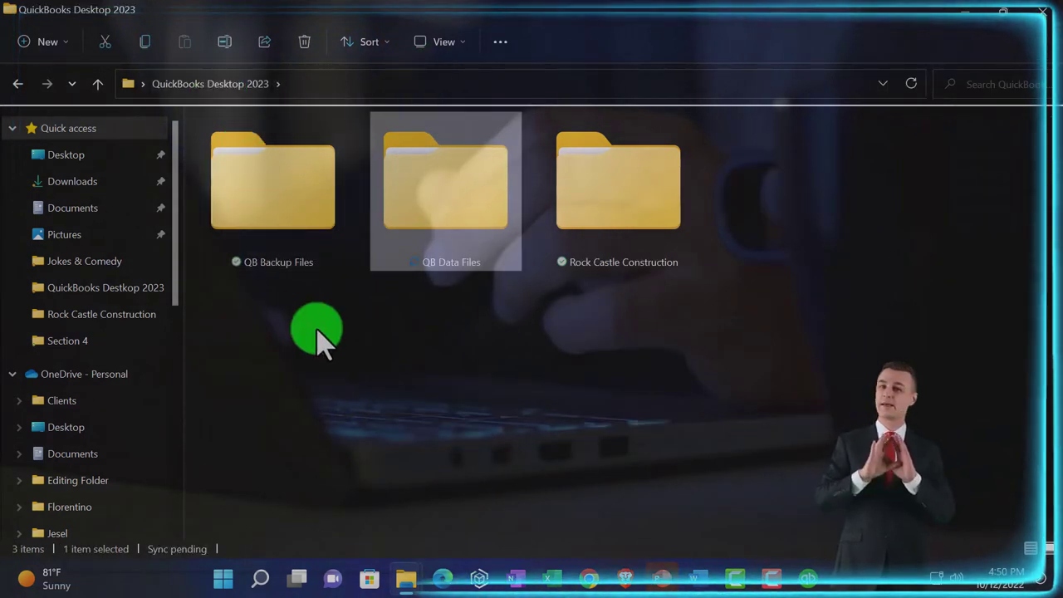
pyautogui.doubleClick(302, 222)
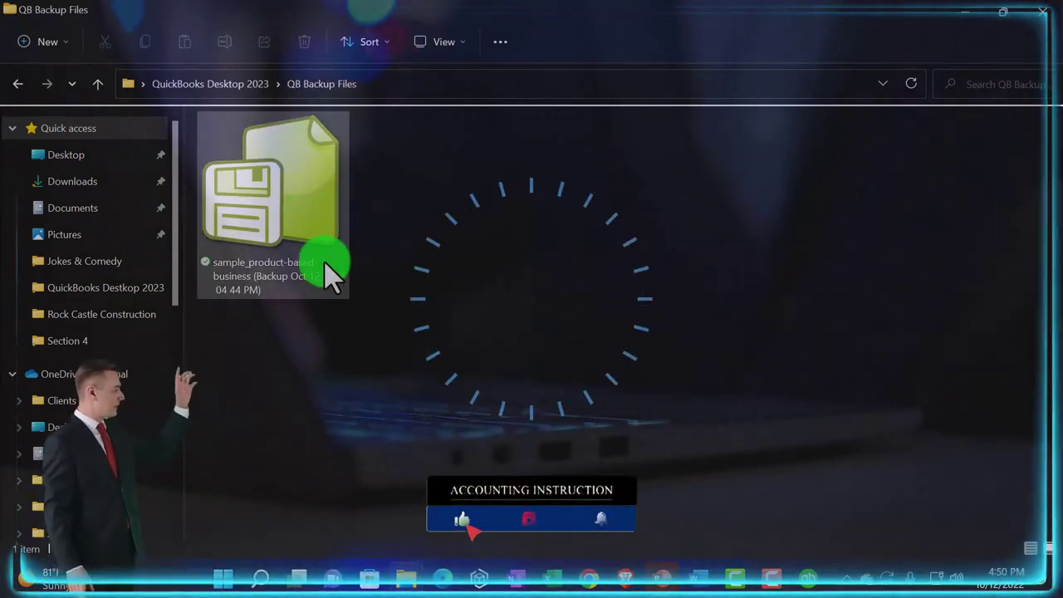
pyautogui.moveTo(330, 274)
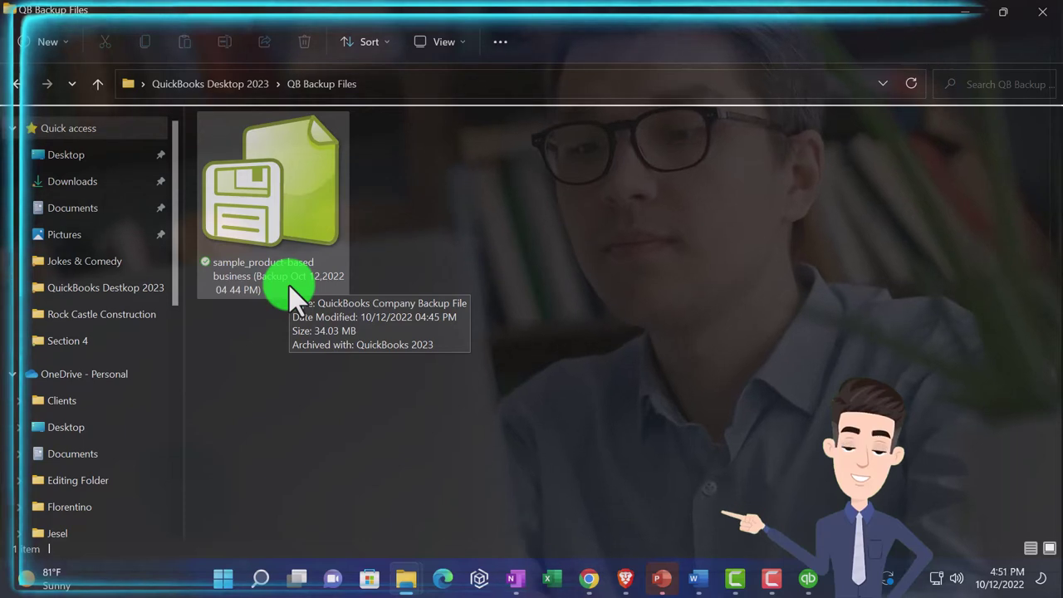
# - Open the QB Data Files folder and locate the original sample_product-based business company file
pyautogui.click(225, 84)
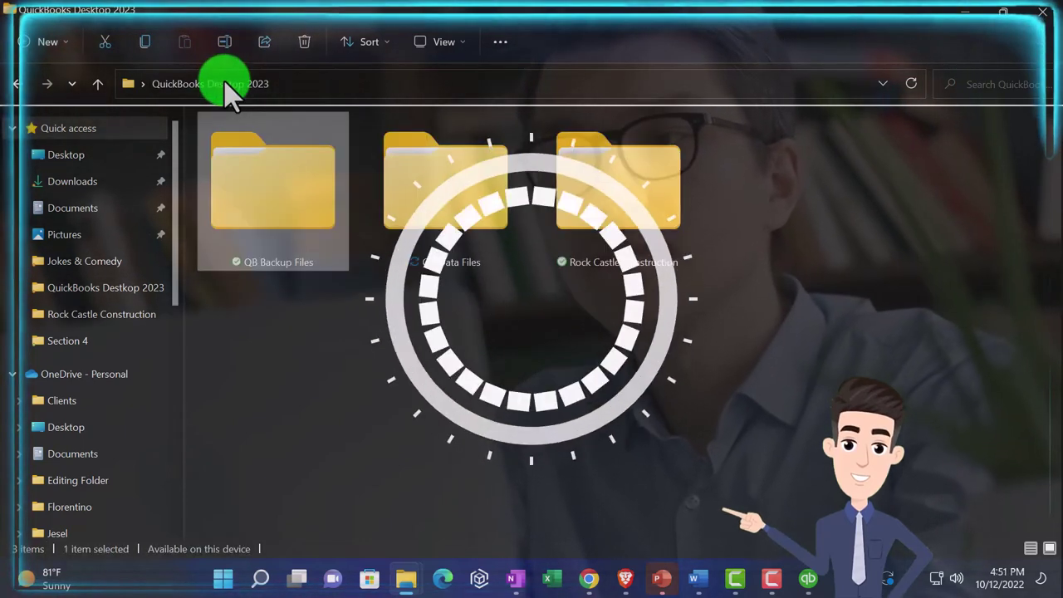
pyautogui.click(448, 179)
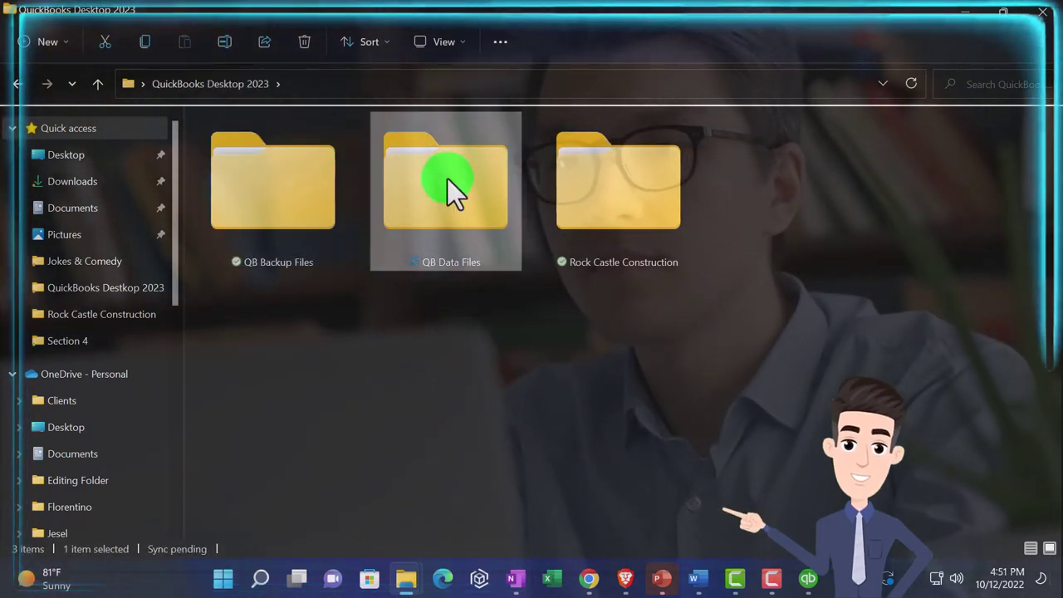
pyautogui.doubleClick(448, 178)
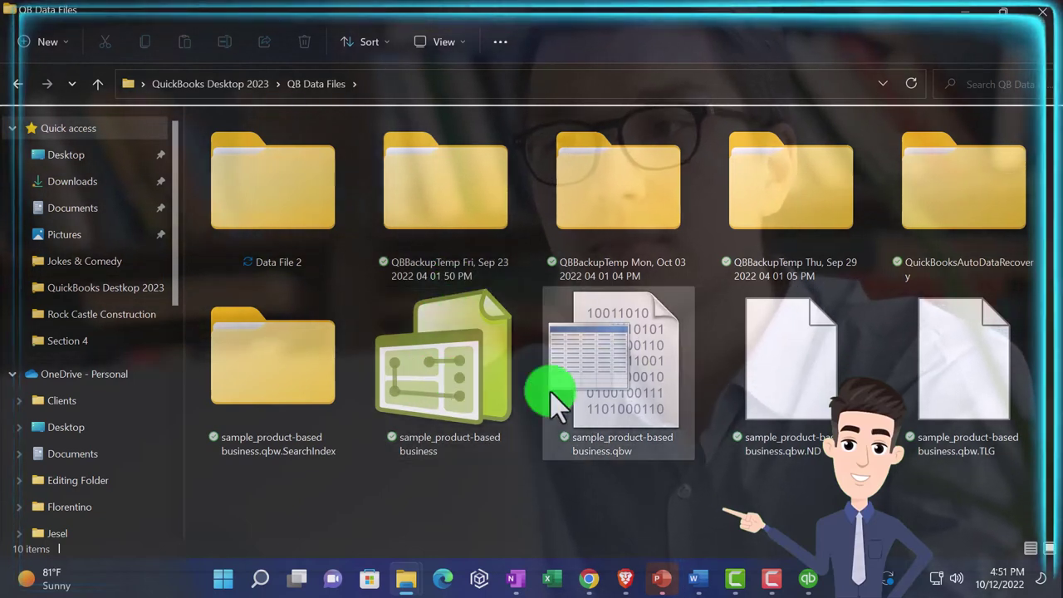
pyautogui.doubleClick(492, 425)
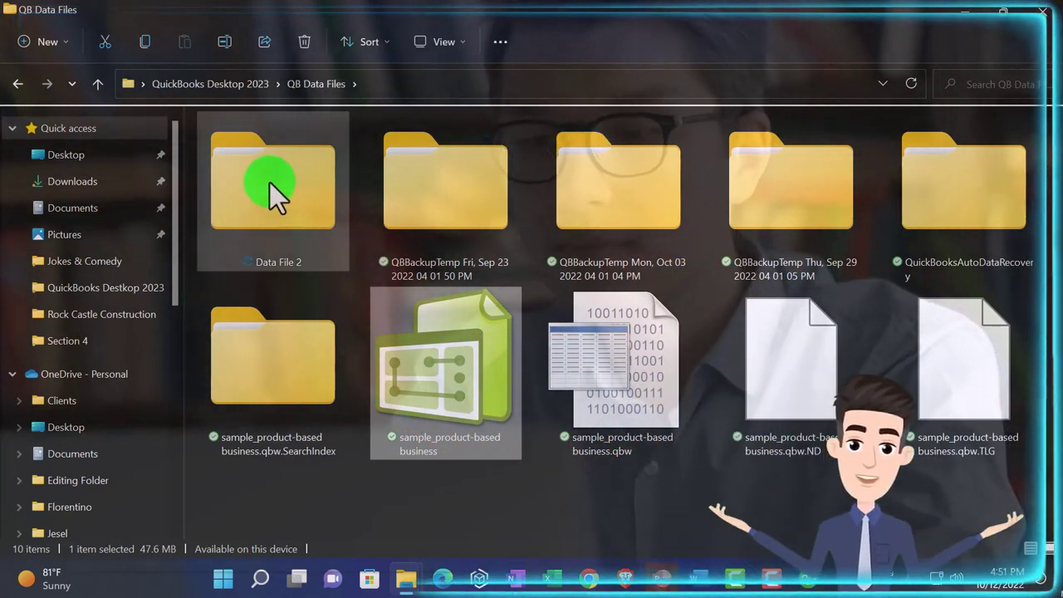
# - Open the Data File 2 folder, display its contents as large icons, and examine the restored sample_product-based business 2 company file
pyautogui.doubleClick(270, 183)
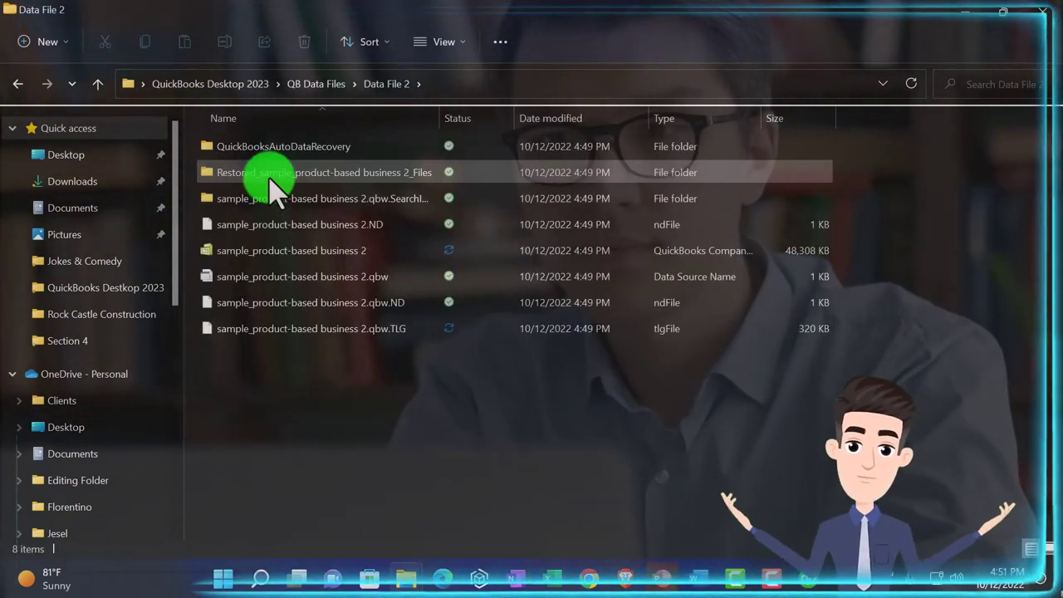
pyautogui.click(438, 43)
pyautogui.click(430, 91)
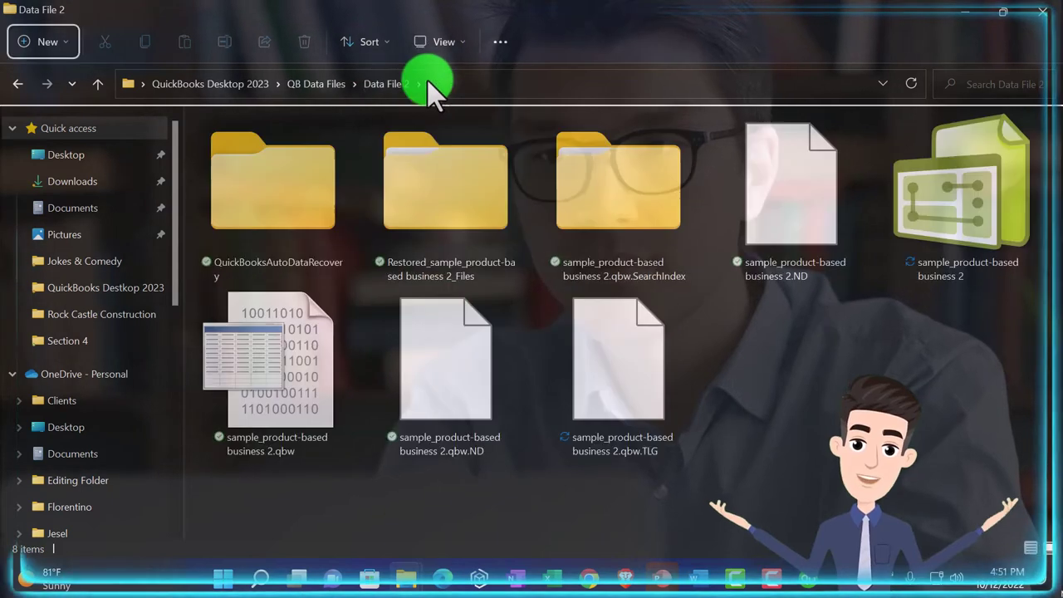
pyautogui.click(976, 224)
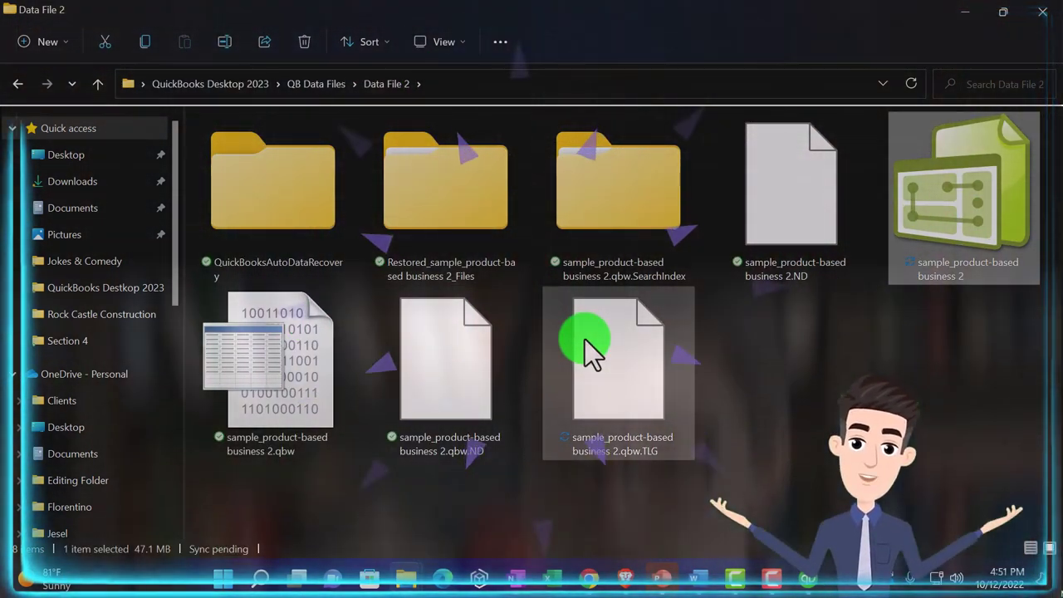
pyautogui.moveTo(584, 339)
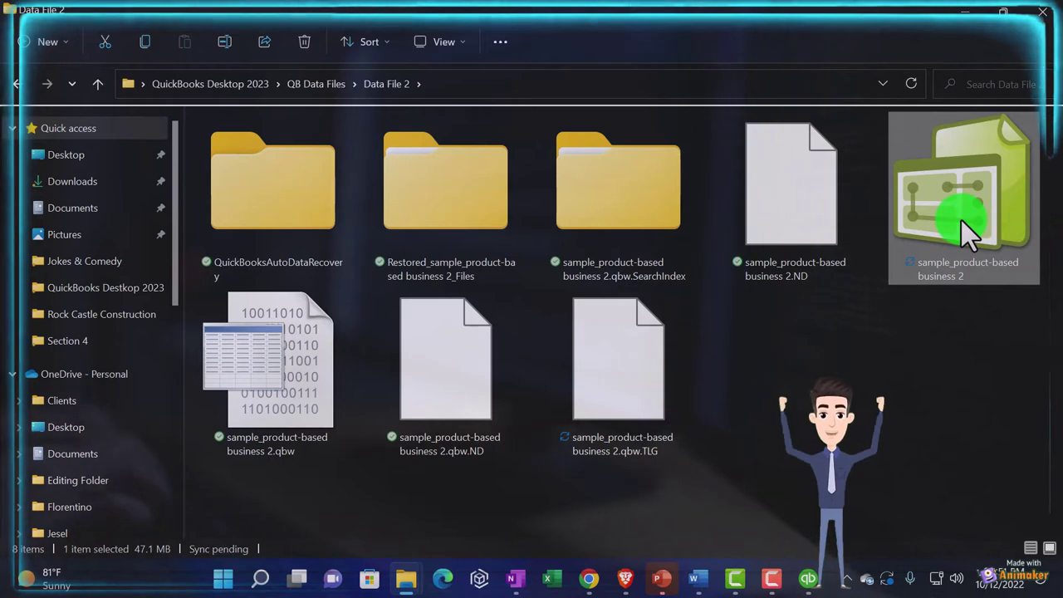
pyautogui.moveTo(961, 220)
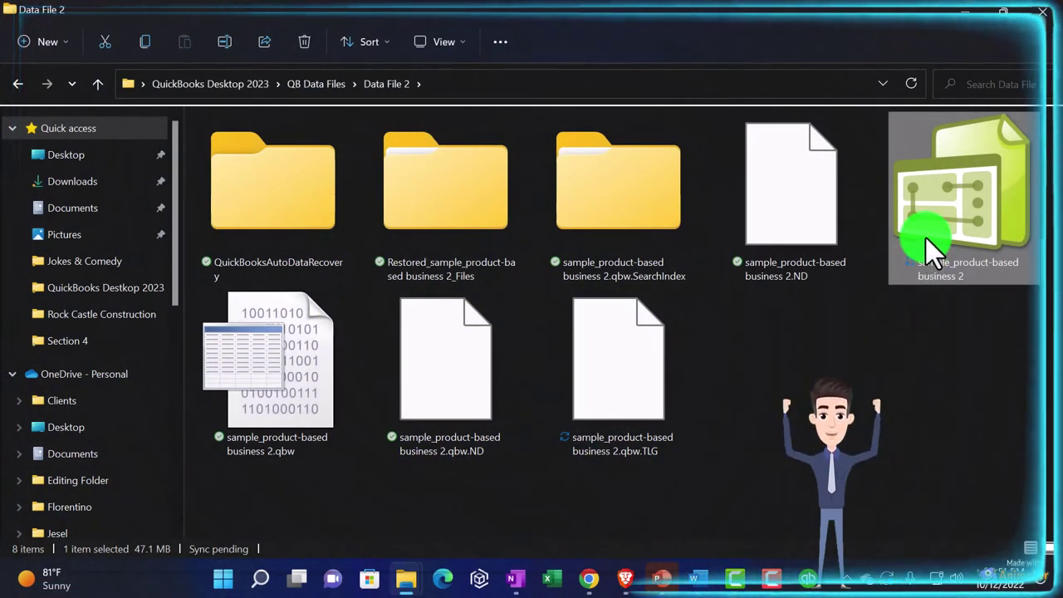
# - Return to the QB Data Files folder, look over its contents, and minimize the File Explorer window
pyautogui.click(320, 93)
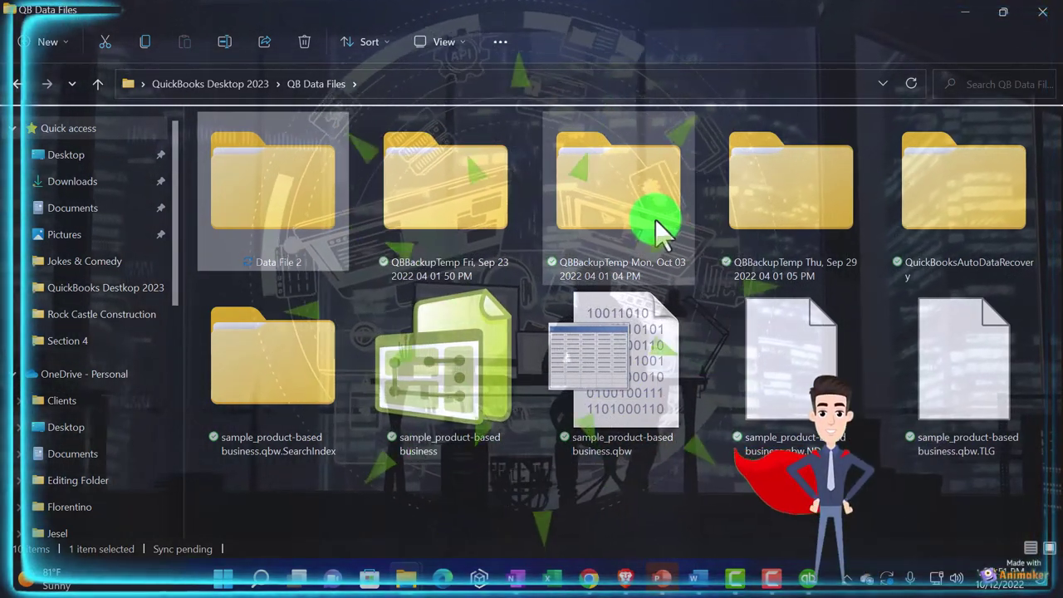
pyautogui.moveTo(749, 169)
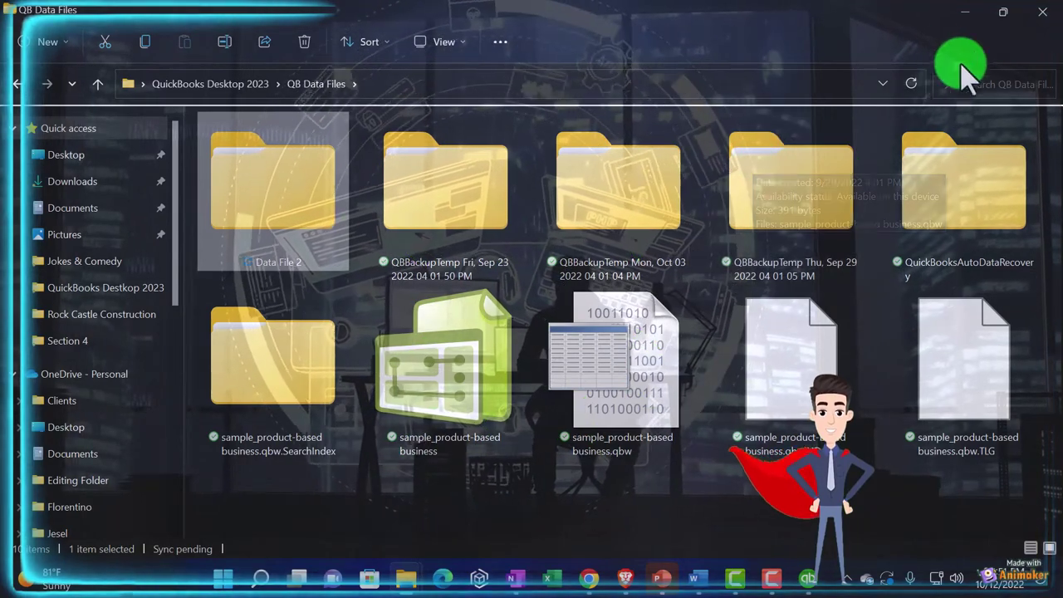
pyautogui.click(970, 12)
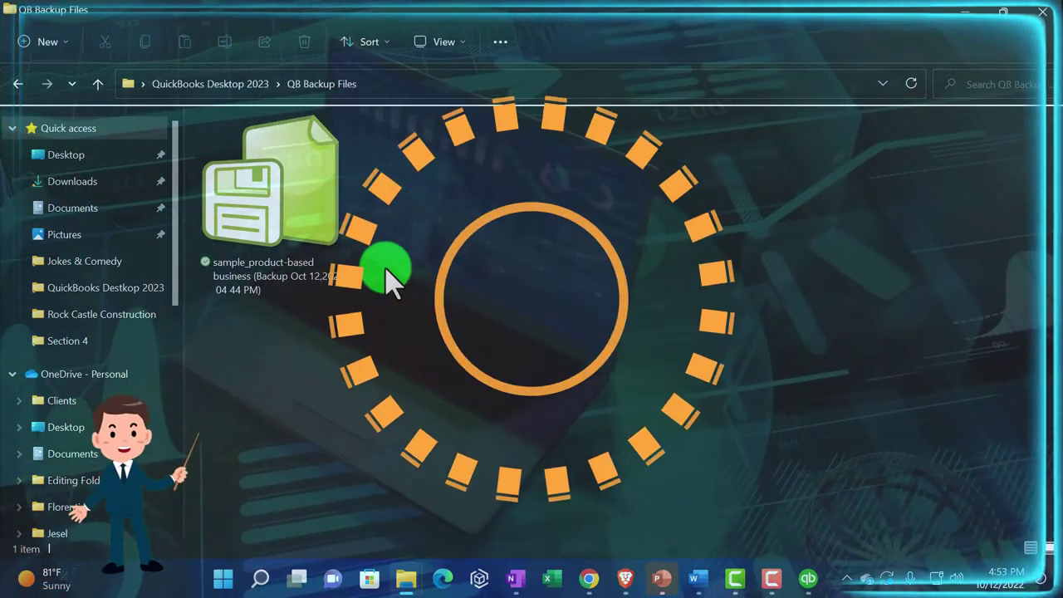
# - Check the backup file's details in QB Backup Files and return to the QuickBooks Desktop 2023 folder
pyautogui.moveTo(260, 235)
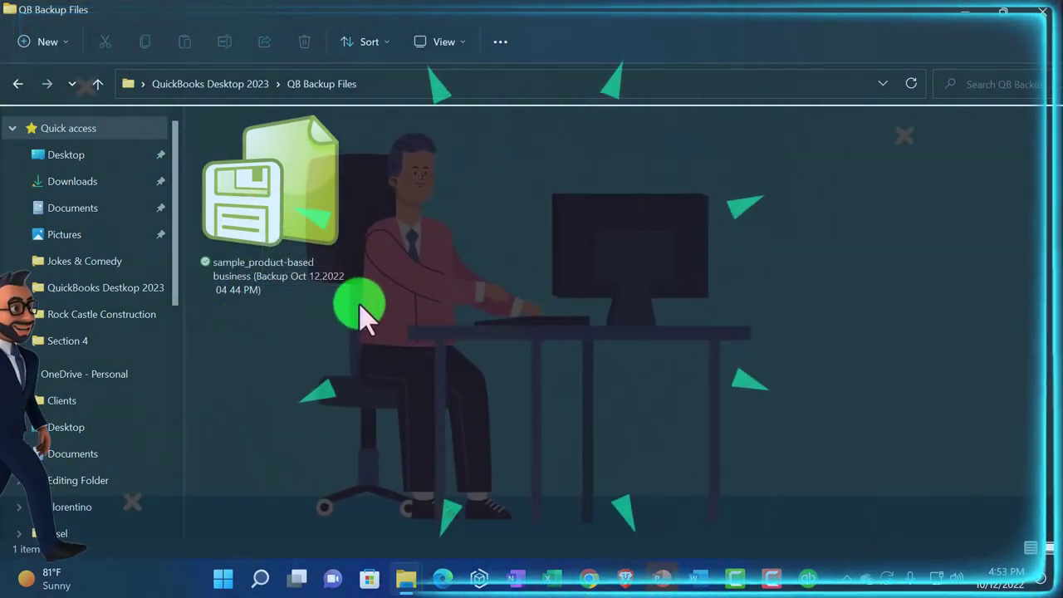
pyautogui.click(301, 299)
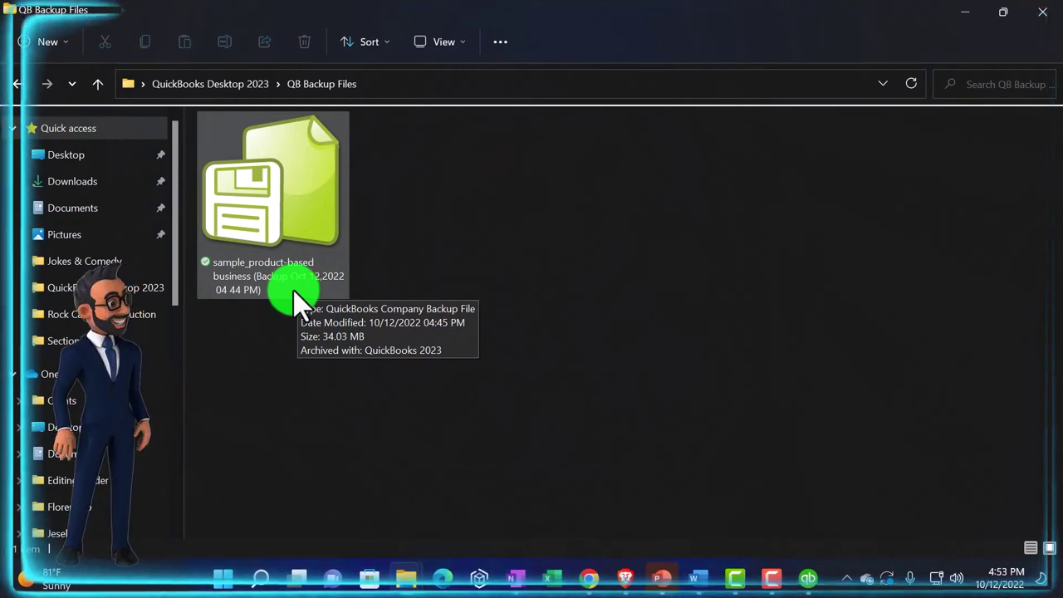
pyautogui.click(223, 83)
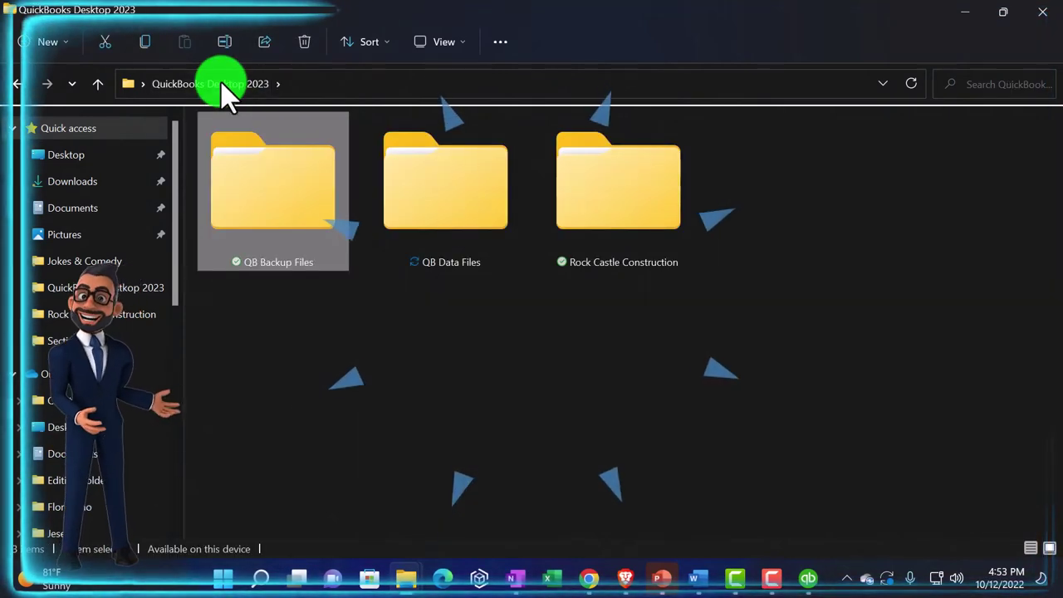
# - Review the Rock Castle Construction reports folder and the QB Data Files folder, and minimize File Explorer
pyautogui.doubleClick(597, 199)
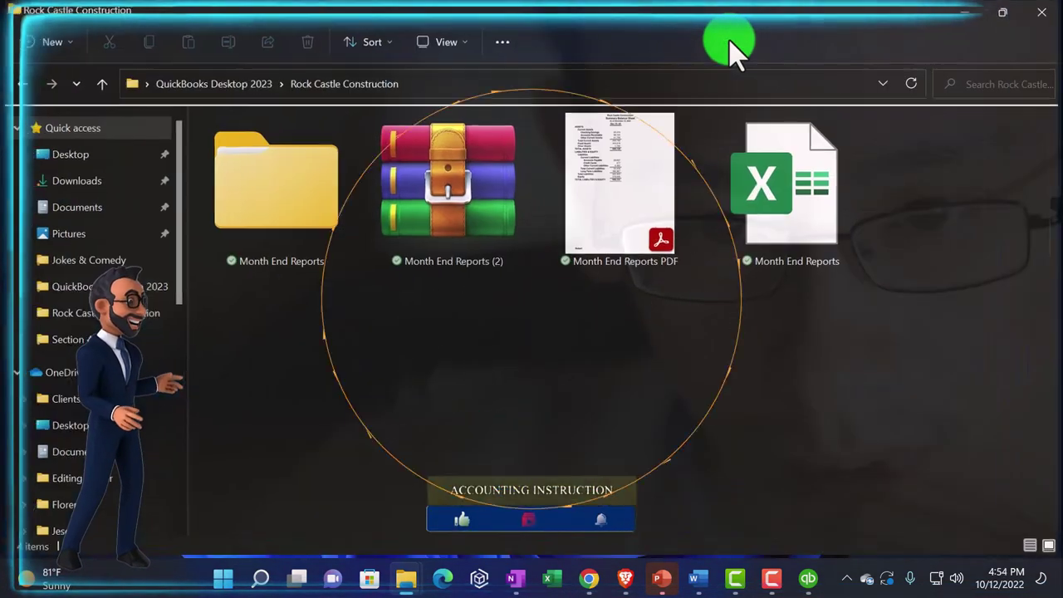
pyautogui.click(249, 84)
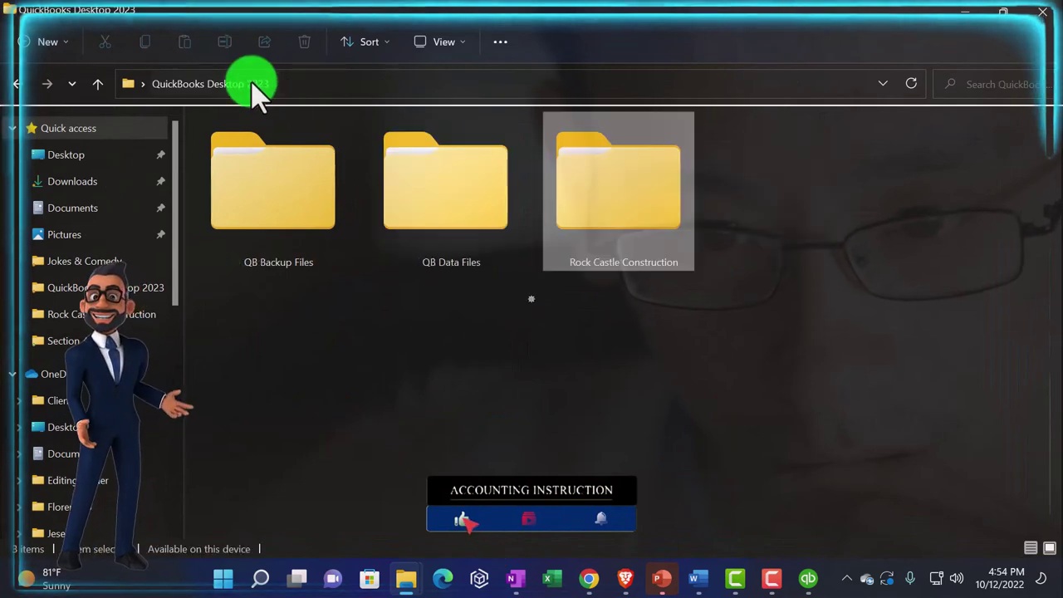
pyautogui.doubleClick(432, 206)
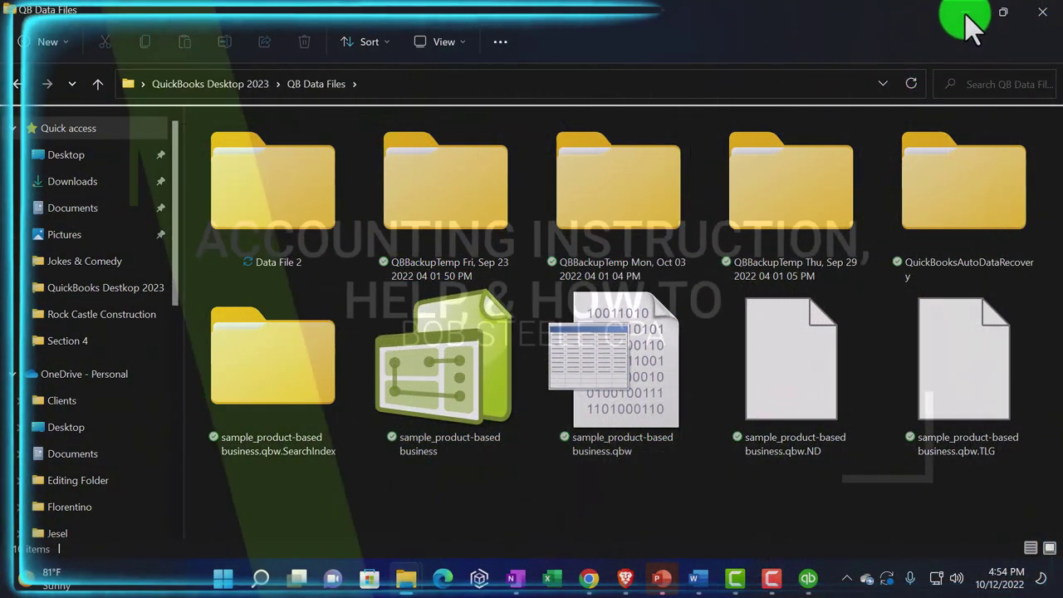
pyautogui.click(965, 15)
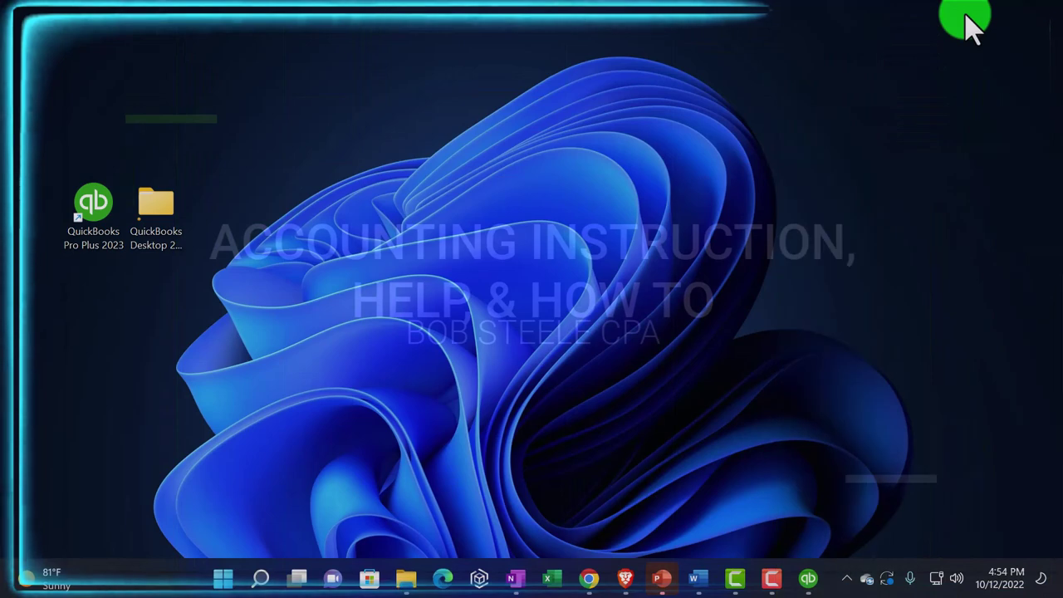